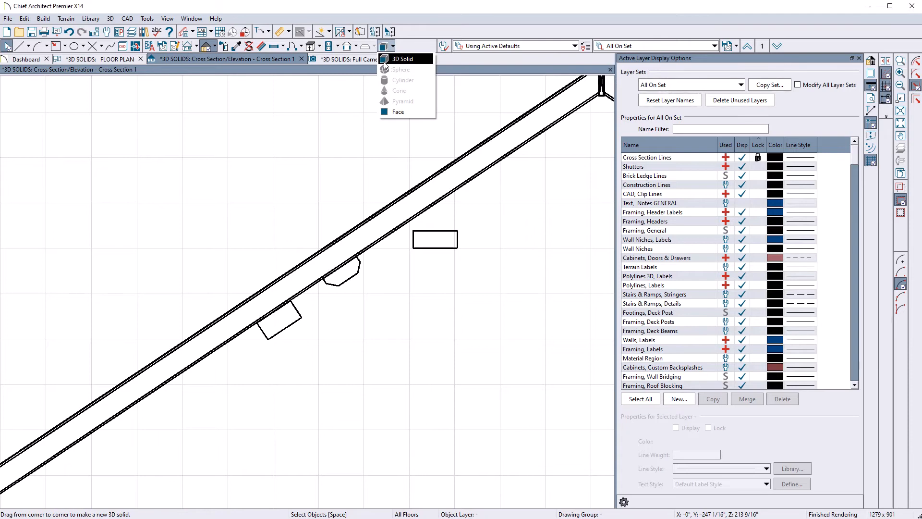
# Examine the existing solids under the sloped ceiling in both the cross section and the Camera 1 view.
pyautogui.click(315, 198)
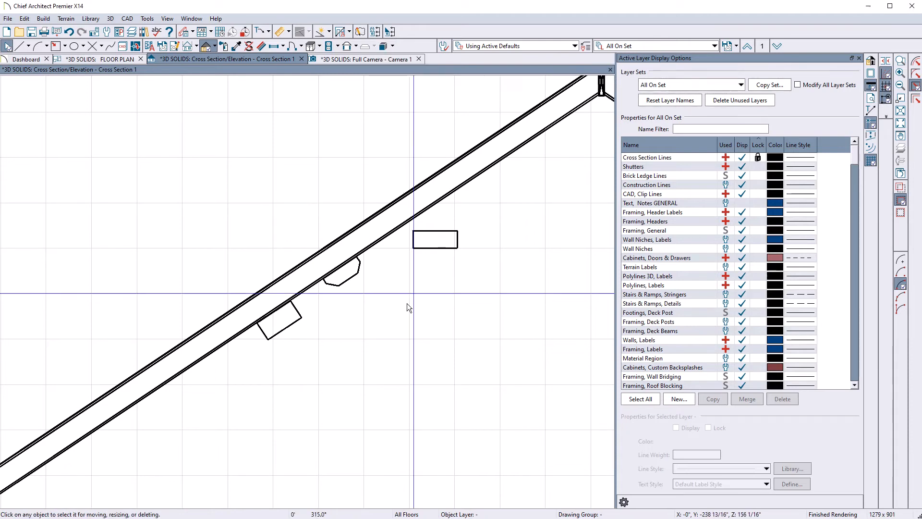
pyautogui.scroll(2, 380, 304)
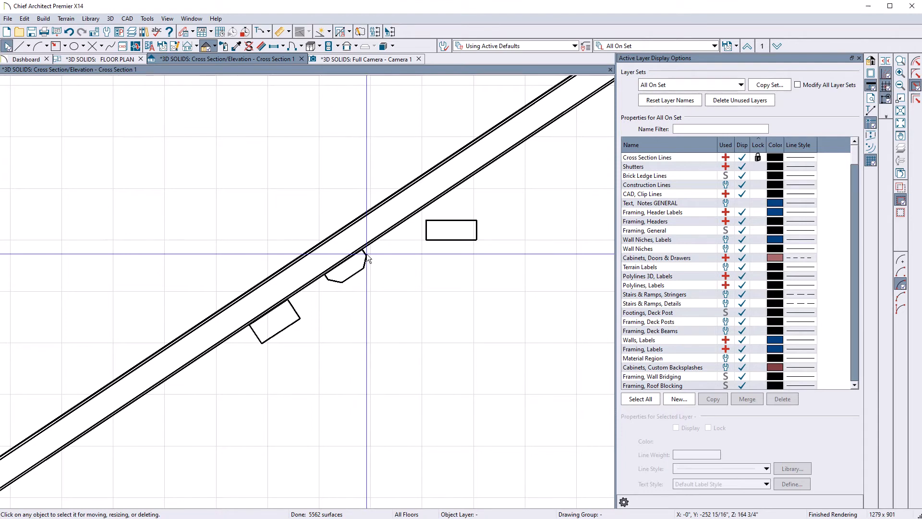
pyautogui.scroll(1, 342, 279)
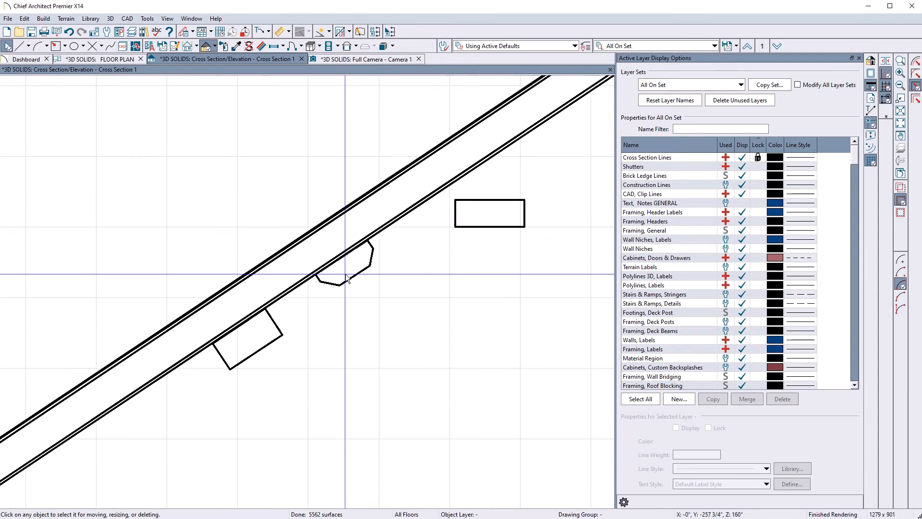
pyautogui.click(379, 62)
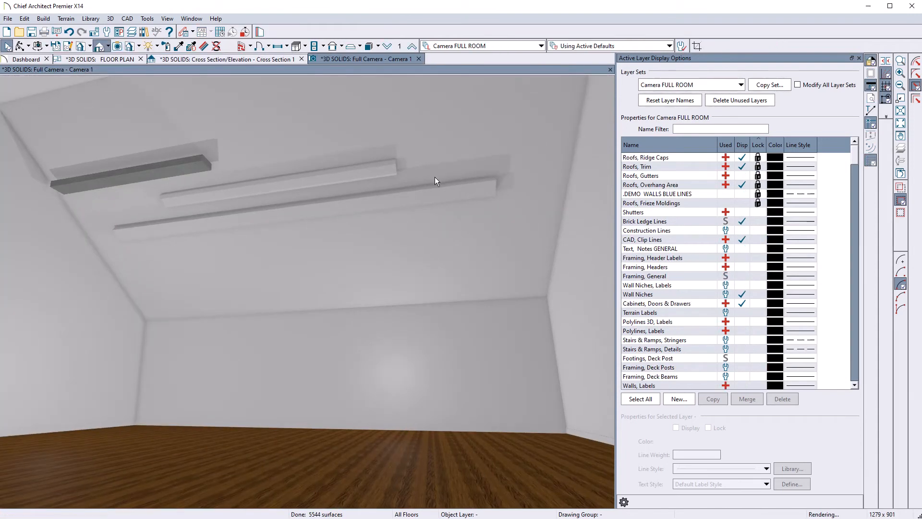
pyautogui.scroll(2, 465, 190)
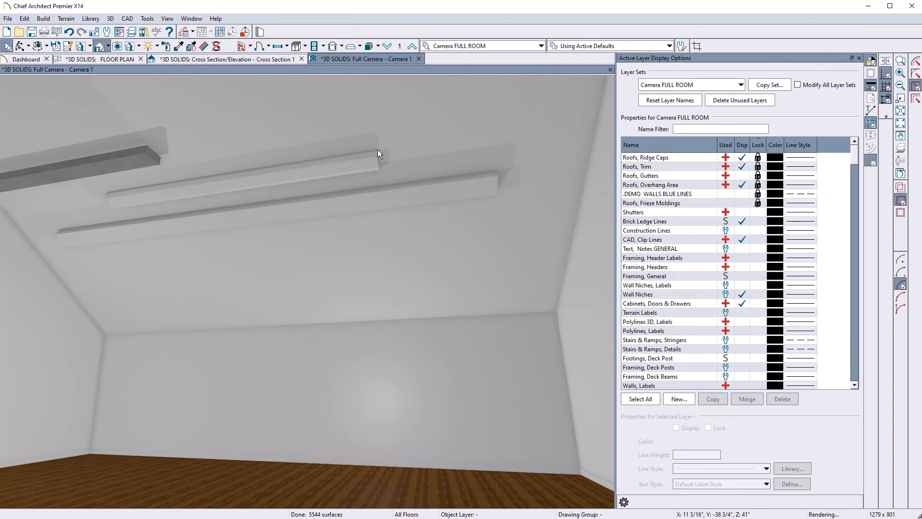
pyautogui.scroll(2, 360, 168)
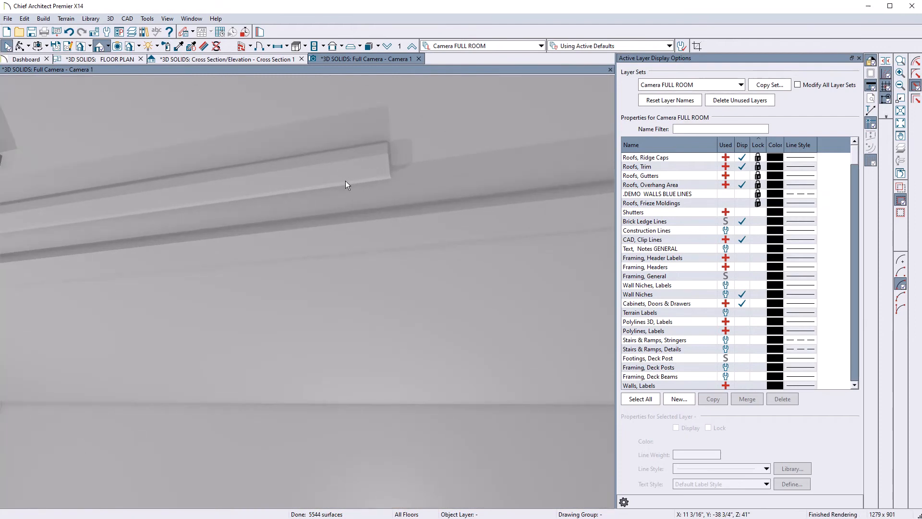
pyautogui.scroll(-3, 449, 204)
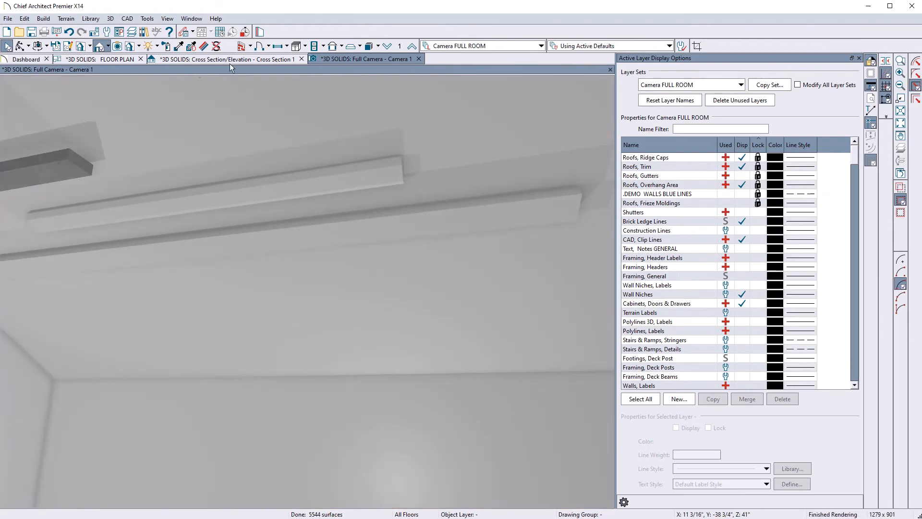
pyautogui.click(189, 59)
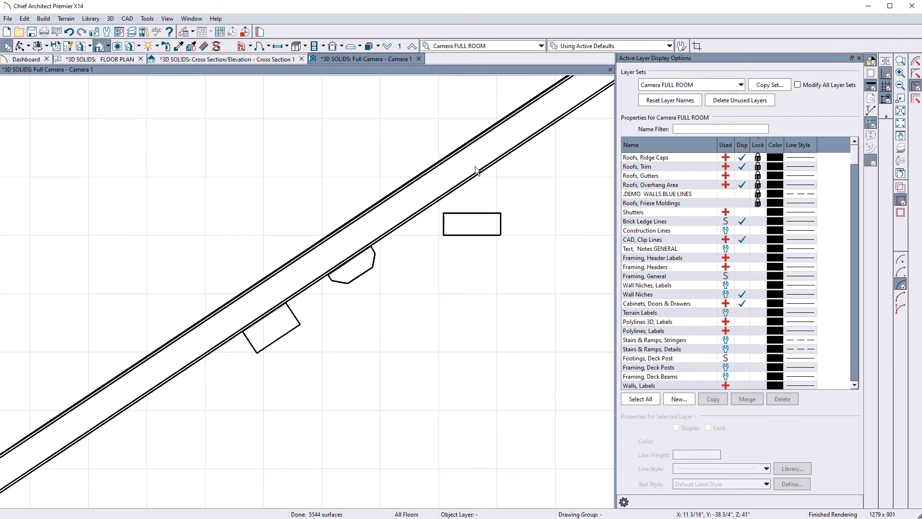
pyautogui.scroll(-1, 404, 289)
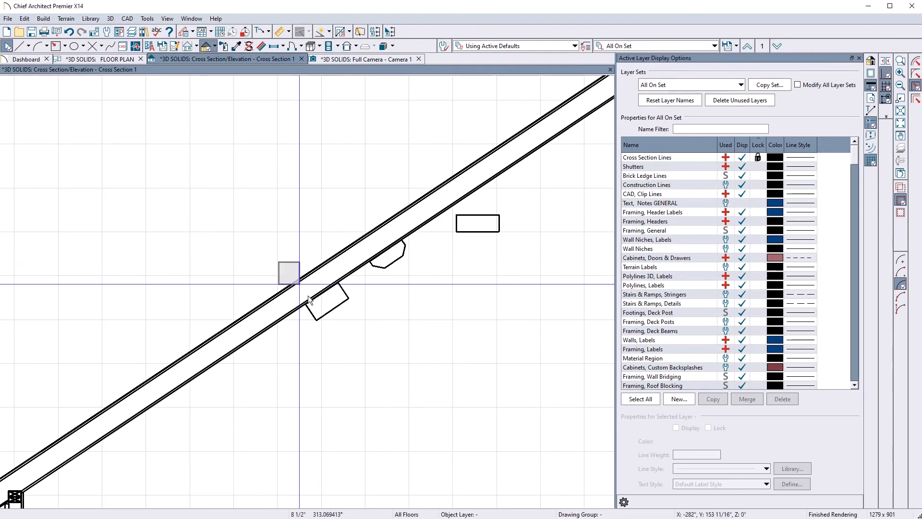
pyautogui.moveTo(370, 226); pyautogui.dragTo(432, 285)
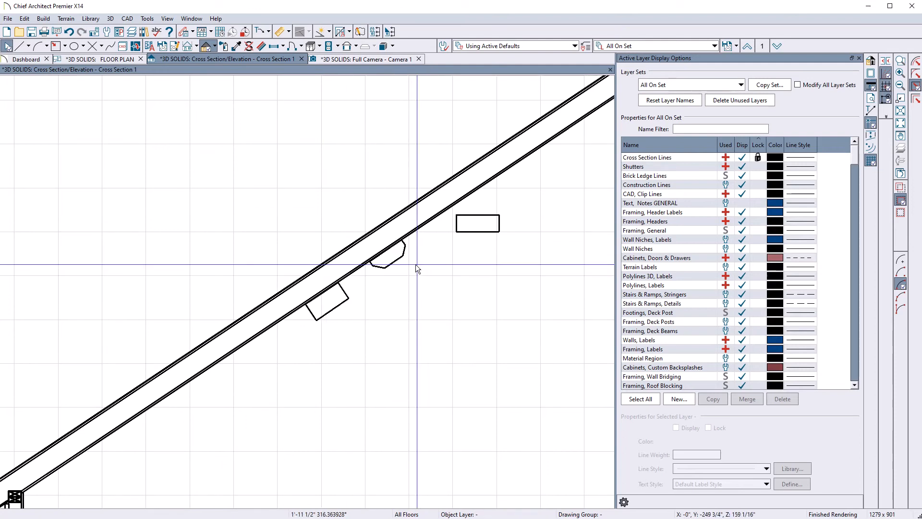
pyautogui.scroll(2, 414, 264)
pyautogui.scroll(2, 416, 224)
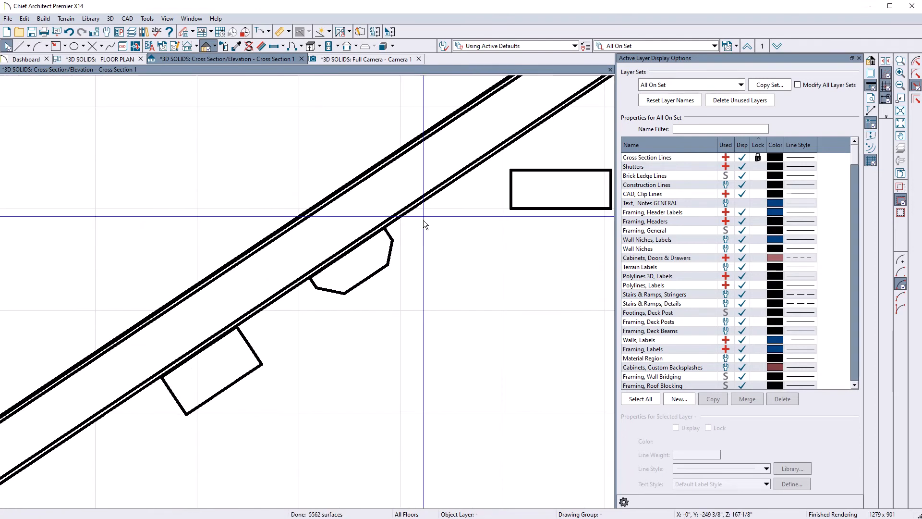
# Unlock the Cross Section Lines layer and delete the section lines outlining the two solids attached to the sloped ceiling.
pyautogui.click(762, 155)
pyautogui.press('Down')
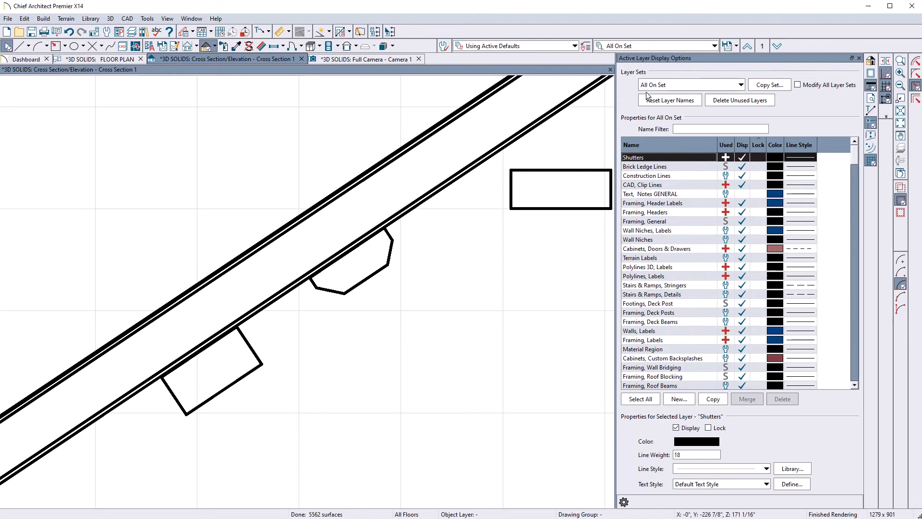
pyautogui.click(379, 270)
pyautogui.press('Delete')
pyautogui.click(389, 259)
pyautogui.press('Delete')
pyautogui.moveTo(115, 150); pyautogui.dragTo(528, 418)
pyautogui.press('Delete')
pyautogui.moveTo(494, 146); pyautogui.dragTo(611, 224)
pyautogui.press('Delete')
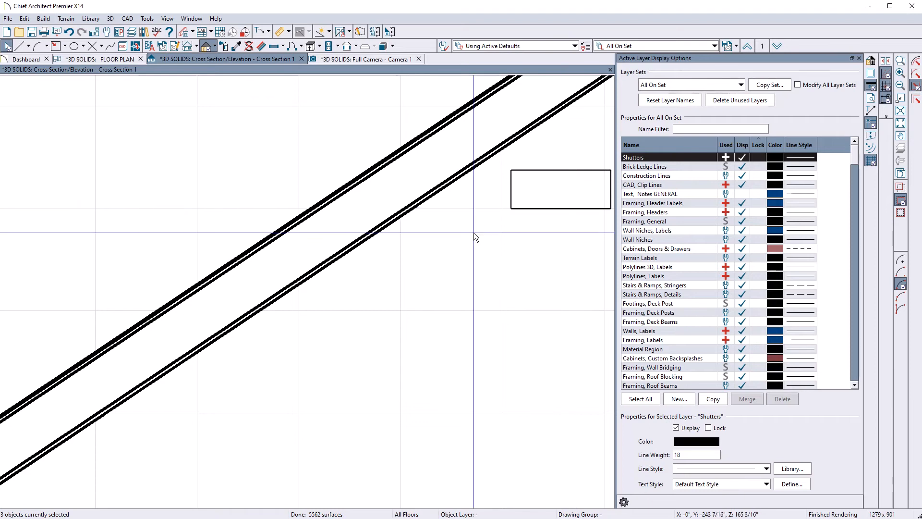
# Compare the solids shown in the Camera 1 view with the cross section after deleting the outlines.
pyautogui.scroll(-1, 456, 239)
pyautogui.scroll(1, 588, 189)
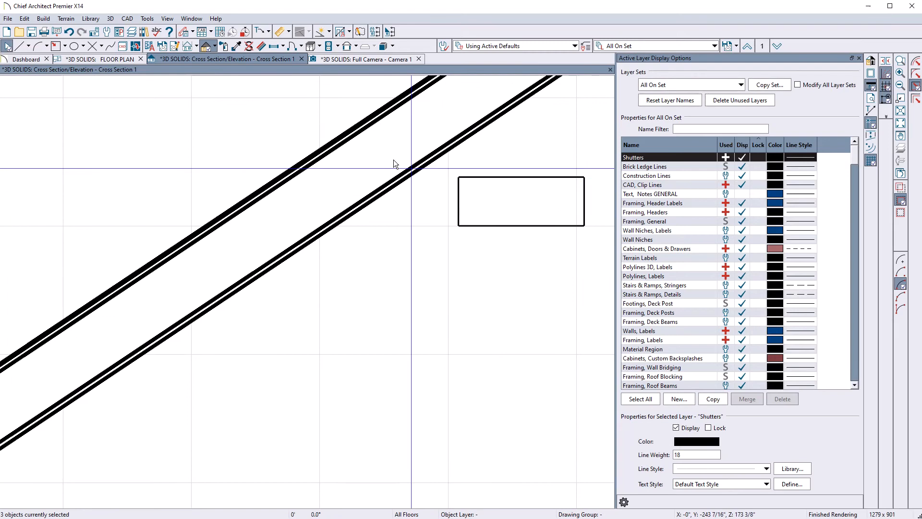
pyautogui.click(369, 60)
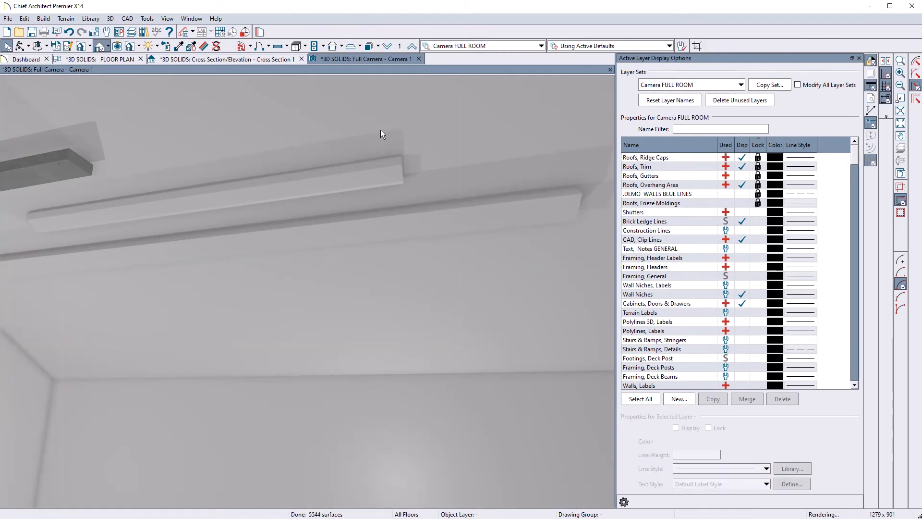
pyautogui.click(246, 60)
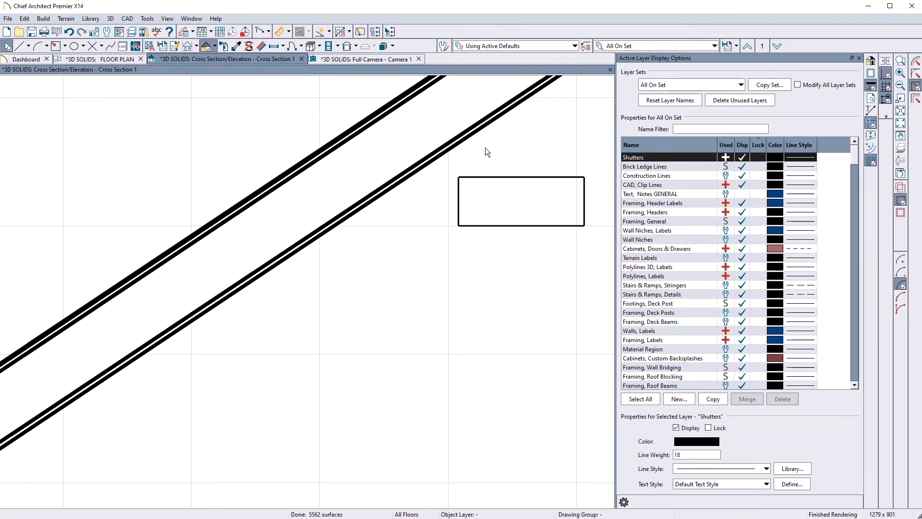
# Draw a rectangular 3D solid about 10 1/4 inches wide and 5 13/16 inches high below the sloped ceiling in the cross section.
pyautogui.scroll(-2, 343, 185)
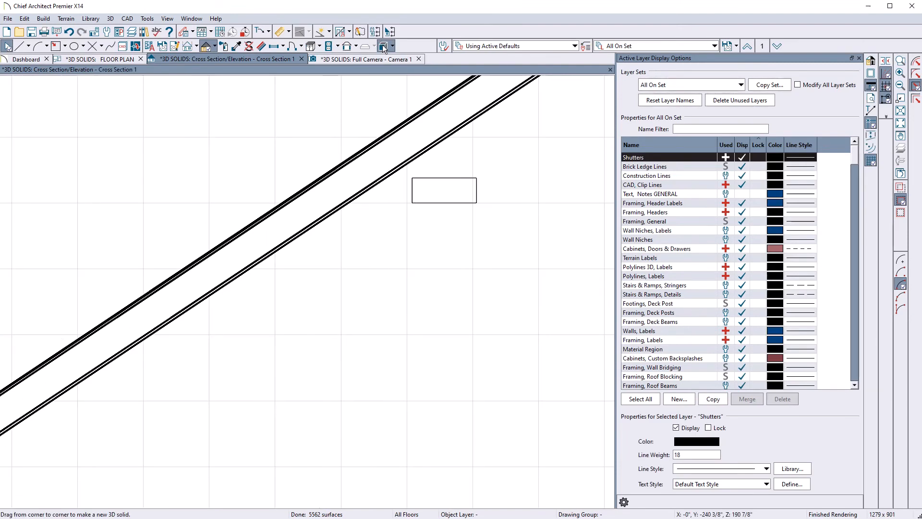
pyautogui.moveTo(263, 295); pyautogui.dragTo(319, 326)
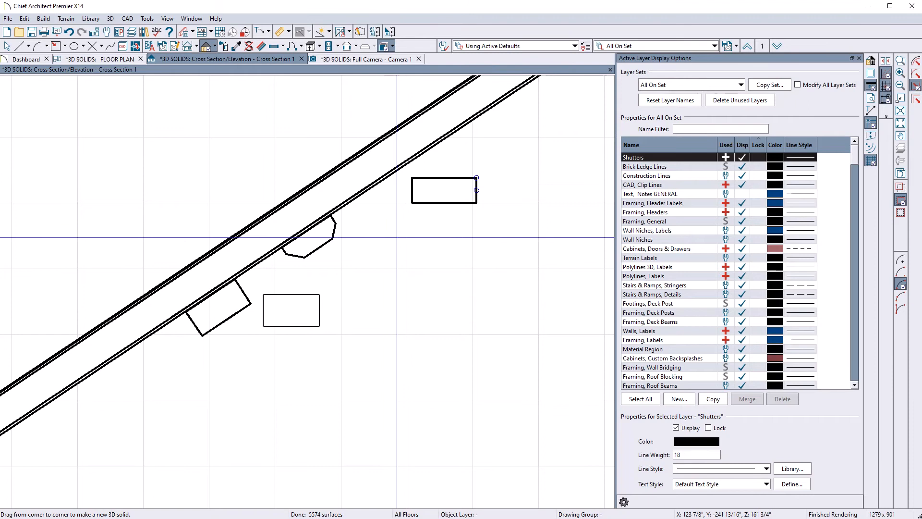
pyautogui.press('space')
pyautogui.click(325, 244)
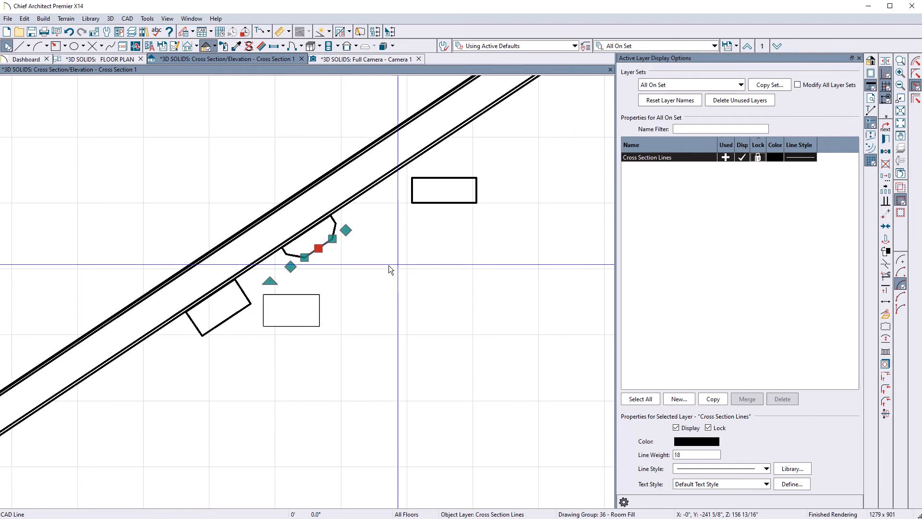
pyautogui.click(336, 267)
# Rotate the entire new solid parallel to the sloped ceiling and move it against the ceiling's underside, down-slope of the existing rectangular solid.
pyautogui.click(296, 296)
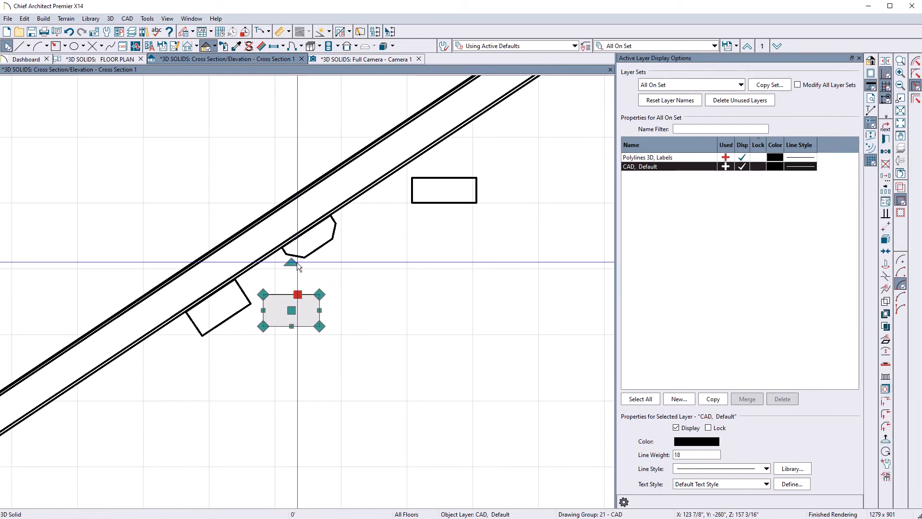
pyautogui.moveTo(295, 262); pyautogui.dragTo(270, 278)
pyautogui.click(287, 298)
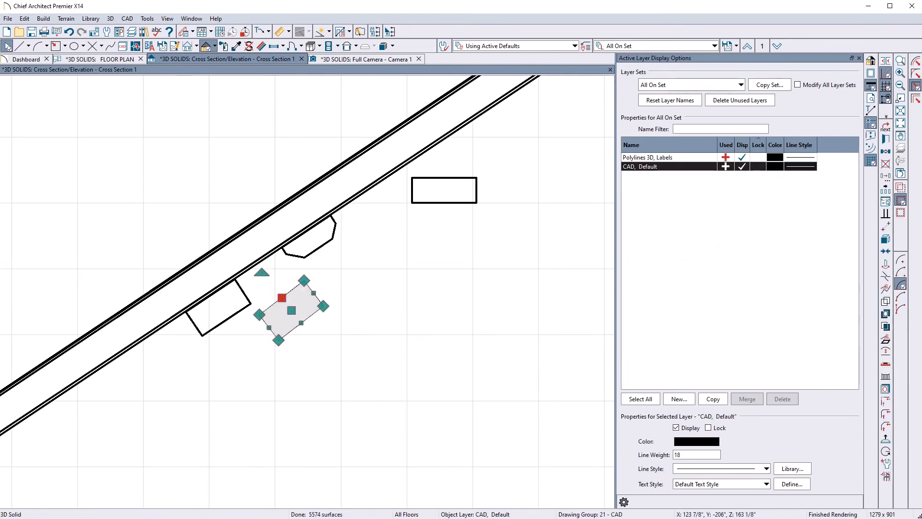
pyautogui.click(886, 214)
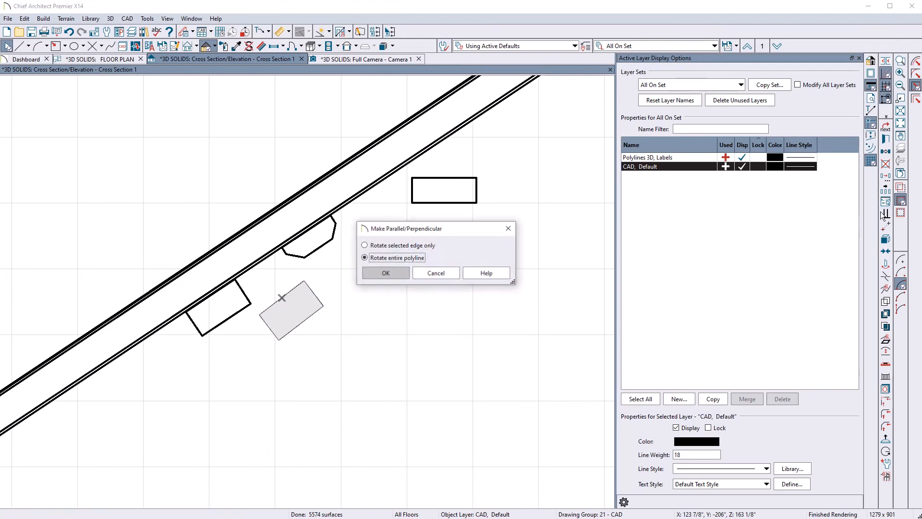
pyautogui.click(400, 274)
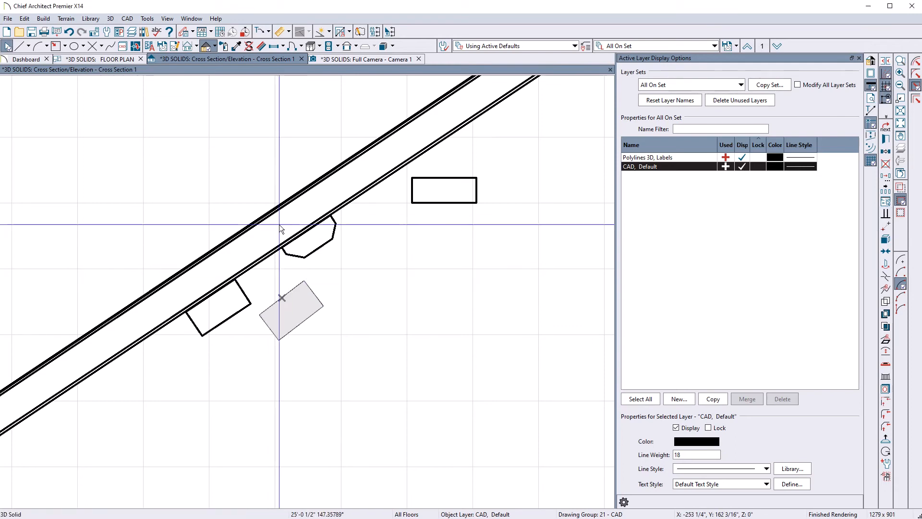
pyautogui.click(299, 318)
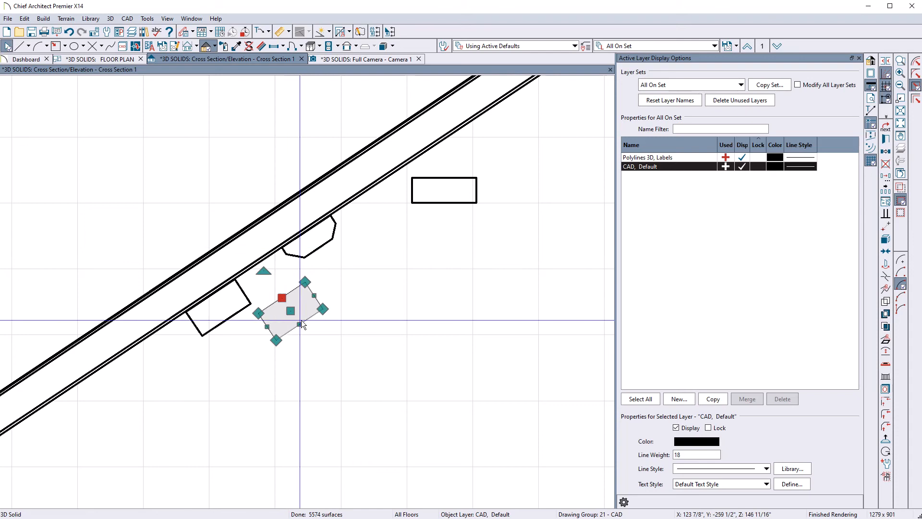
pyautogui.moveTo(291, 312); pyautogui.dragTo(127, 363)
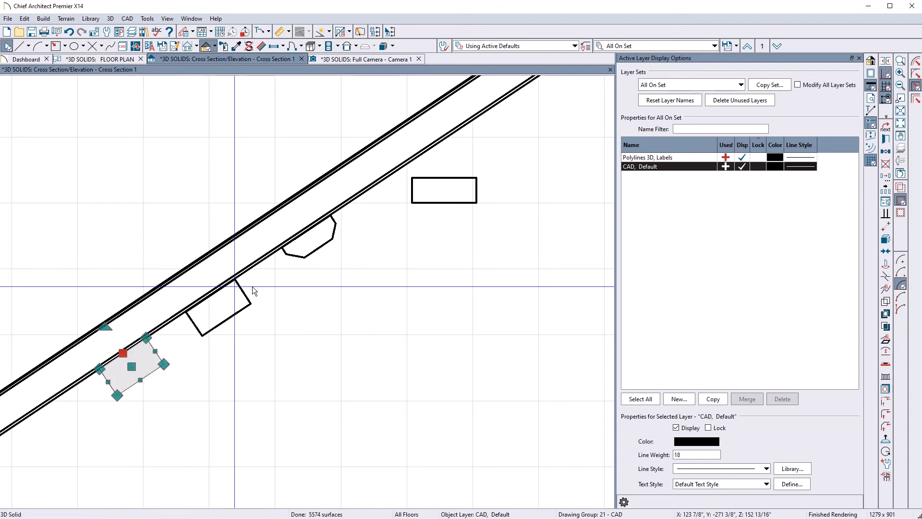
# Cut off the two lower corners of the new solid's profile at an angle.
pyautogui.scroll(-1, 183, 368)
pyautogui.scroll(4, 125, 384)
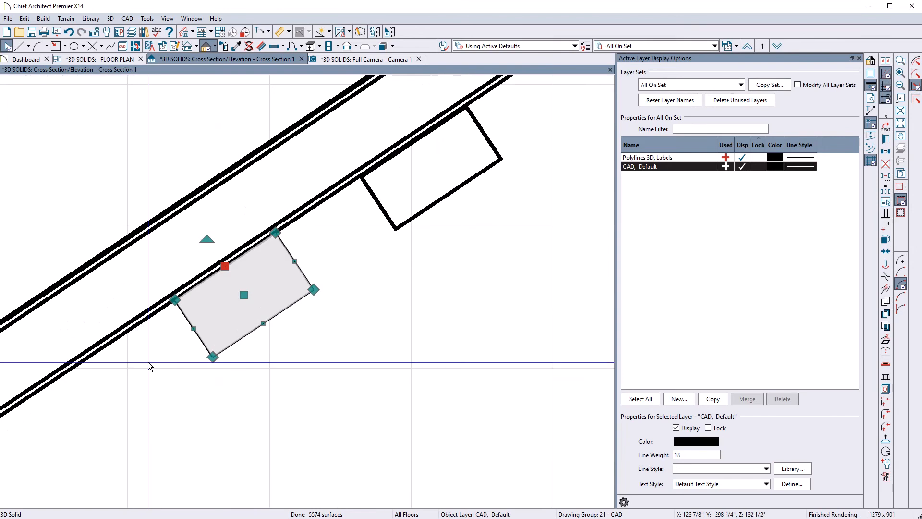
pyautogui.press('Escape')
pyautogui.click(222, 357)
pyautogui.moveTo(218, 356); pyautogui.dragTo(241, 338)
pyautogui.press('Escape')
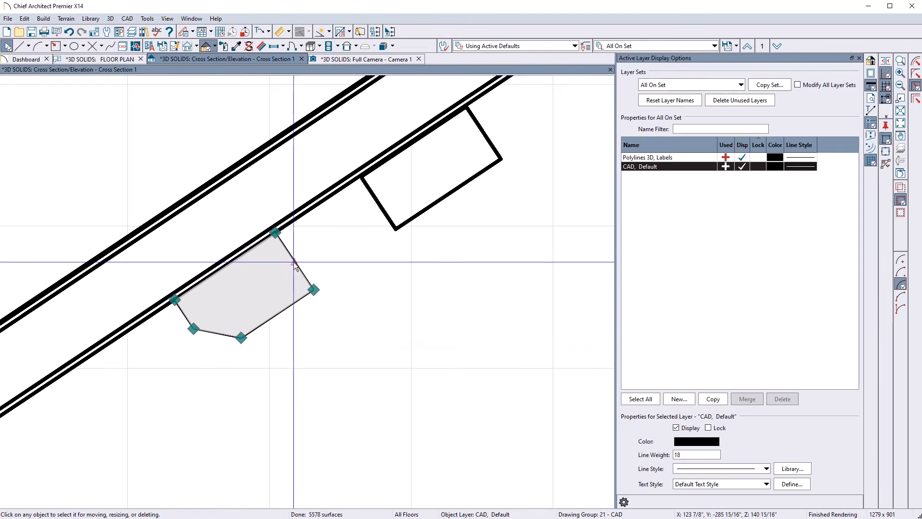
pyautogui.moveTo(313, 291); pyautogui.dragTo(284, 306)
# Set the chamfered 3D solid's depth to 120 inches.
pyautogui.doubleClick(285, 305)
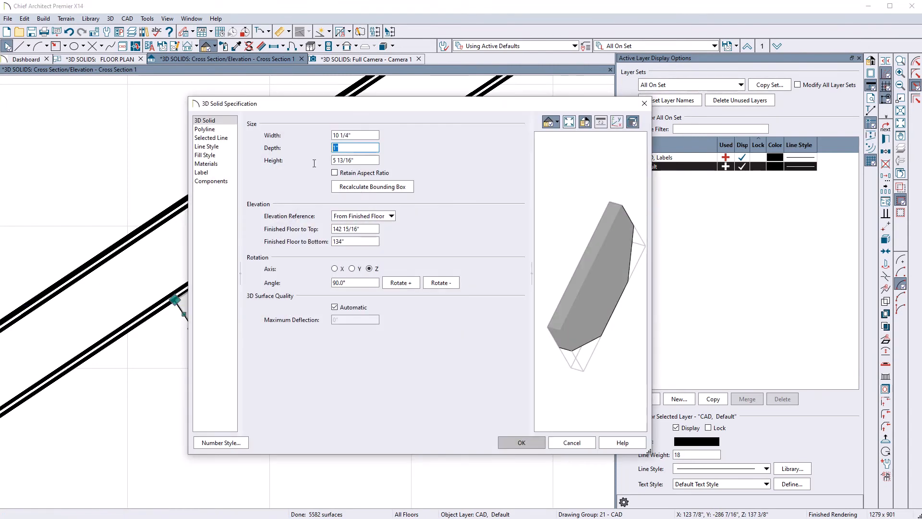
pyautogui.write('120')
pyautogui.press('Tab')
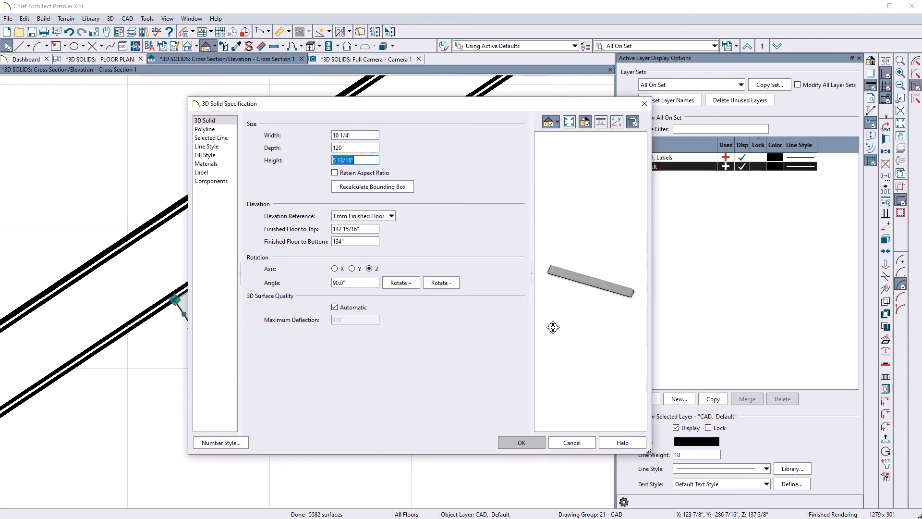
pyautogui.click(206, 146)
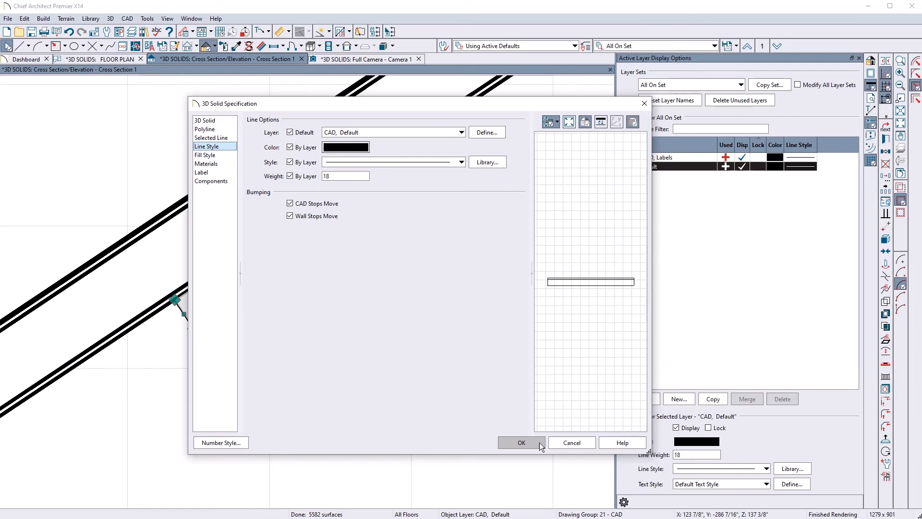
pyautogui.click(522, 442)
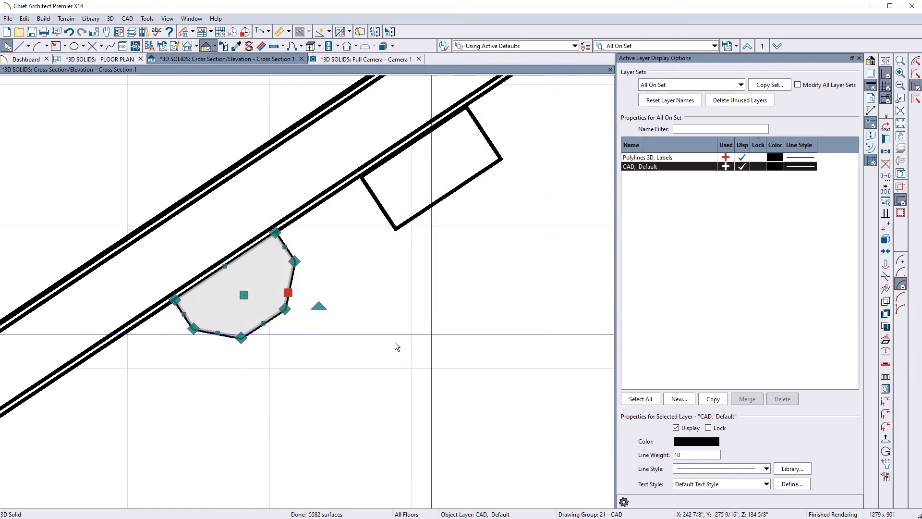
pyautogui.click(412, 324)
pyautogui.scroll(-1, 451, 307)
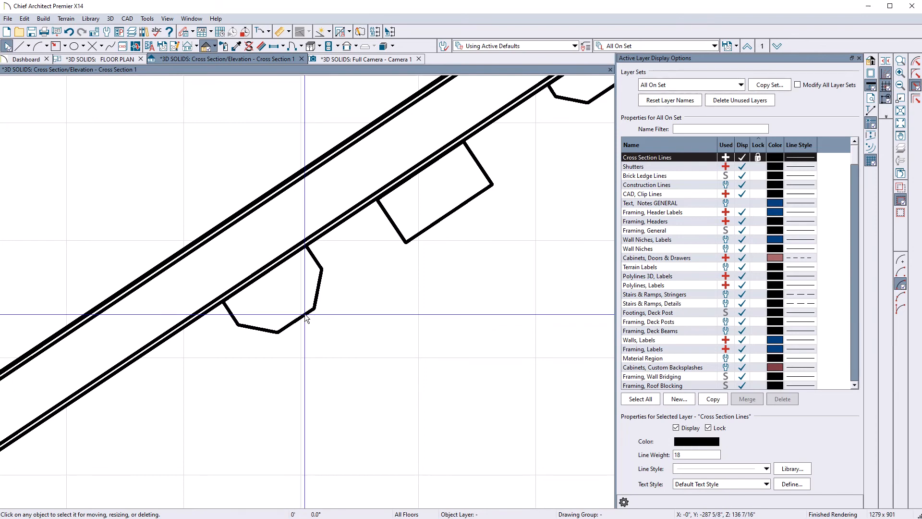
# In the floor plan, lengthen the 3D solid nearest the roof ridge and shift it toward the middle of the room.
pyautogui.moveTo(171, 222); pyautogui.dragTo(372, 373)
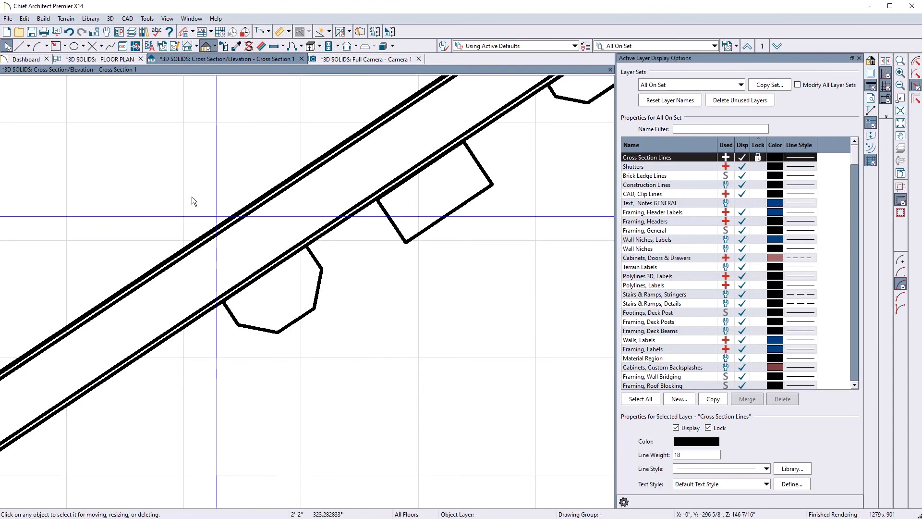
pyautogui.click(118, 60)
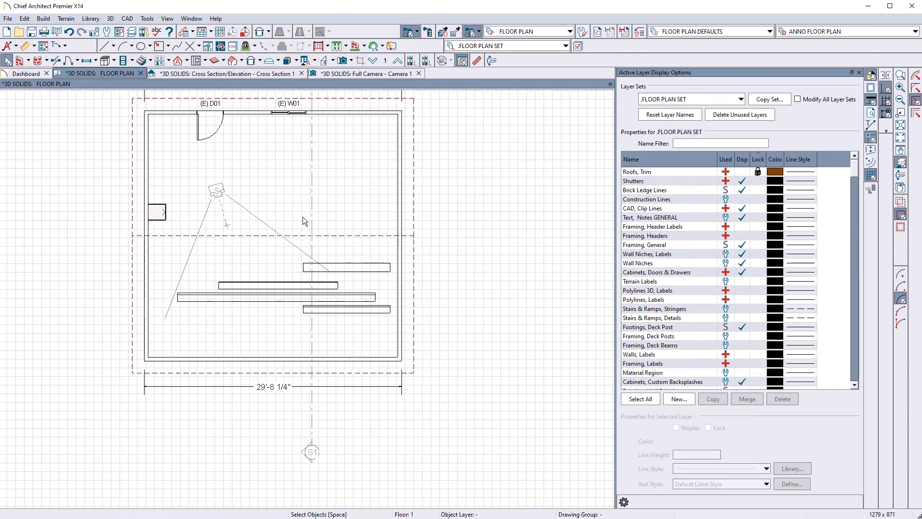
pyautogui.scroll(3, 342, 317)
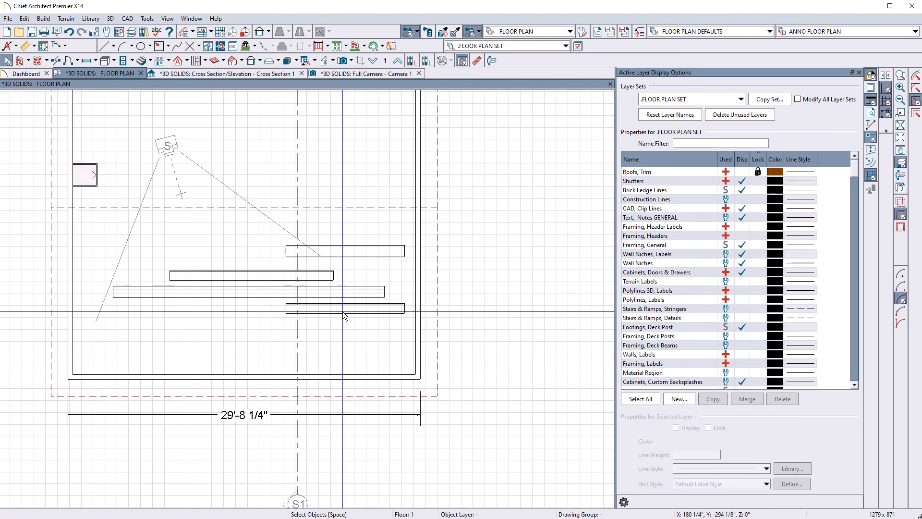
pyautogui.click(401, 240)
pyautogui.moveTo(417, 237); pyautogui.dragTo(337, 251)
pyautogui.moveTo(283, 237); pyautogui.dragTo(165, 235)
# Examine where the section camera line crosses the 3D solids in the floor plan and return to the cross section.
pyautogui.scroll(-2, 294, 278)
pyautogui.click(289, 463)
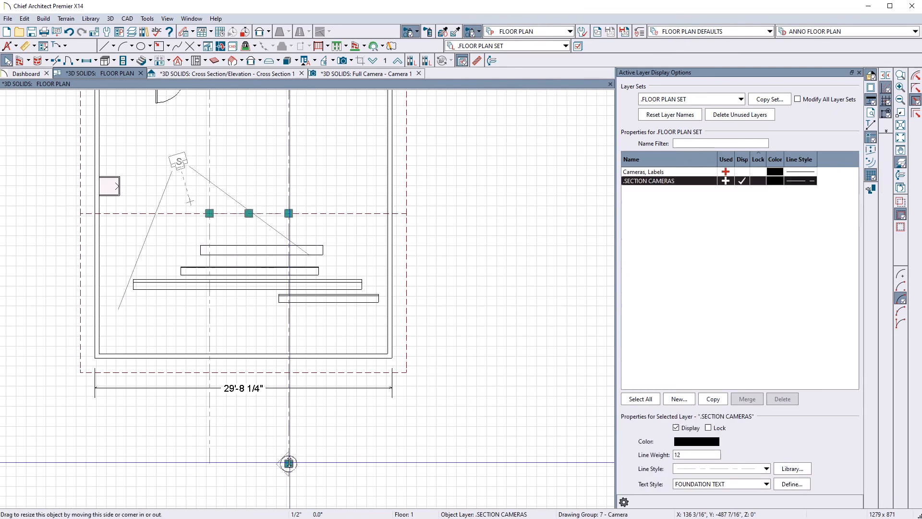
pyautogui.scroll(2, 262, 287)
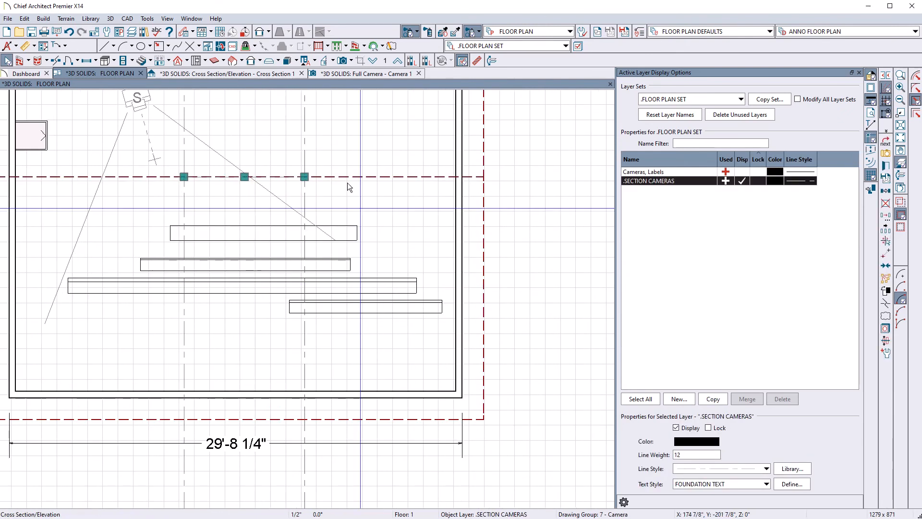
pyautogui.click(277, 74)
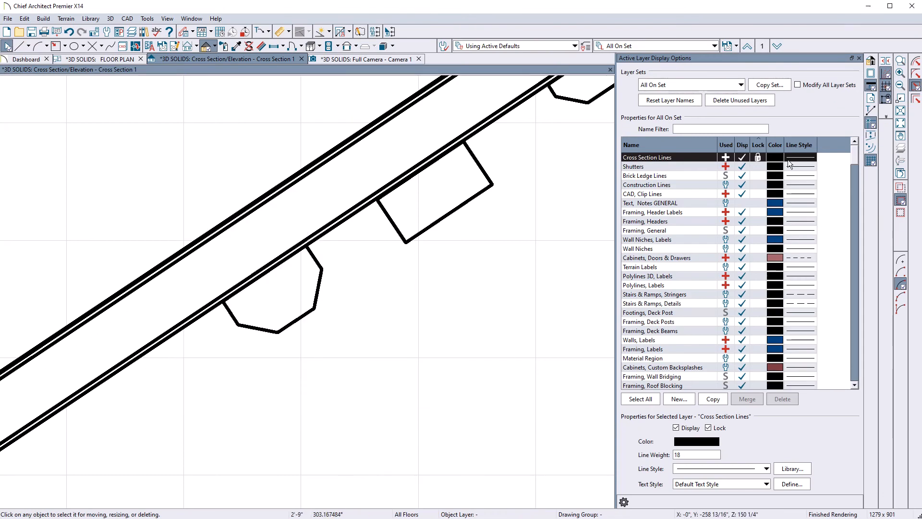
# Unlock the Cross Section Lines layer and delete the section lines outlining the down-slope chamfered solid and the neighbouring rectangular solid.
pyautogui.moveTo(185, 206); pyautogui.dragTo(365, 361)
pyautogui.click(364, 356)
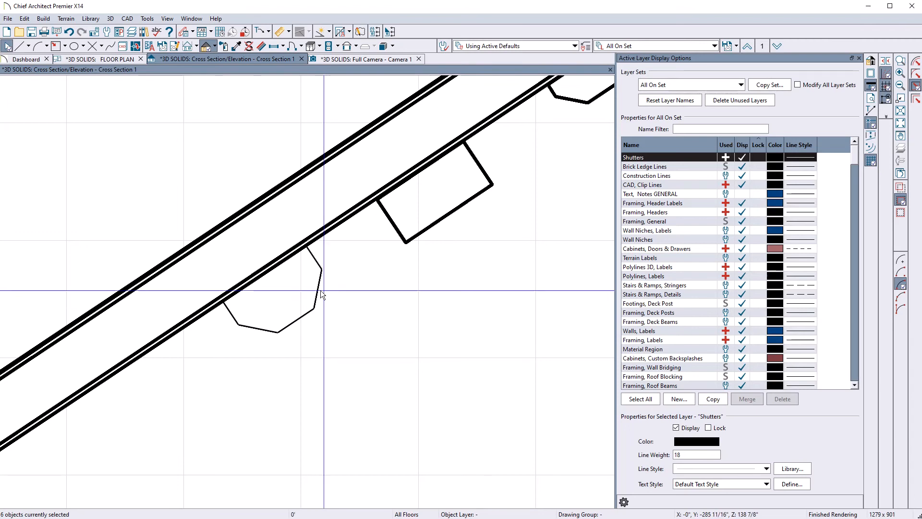
pyautogui.moveTo(352, 95); pyautogui.dragTo(510, 285)
pyautogui.press('Delete')
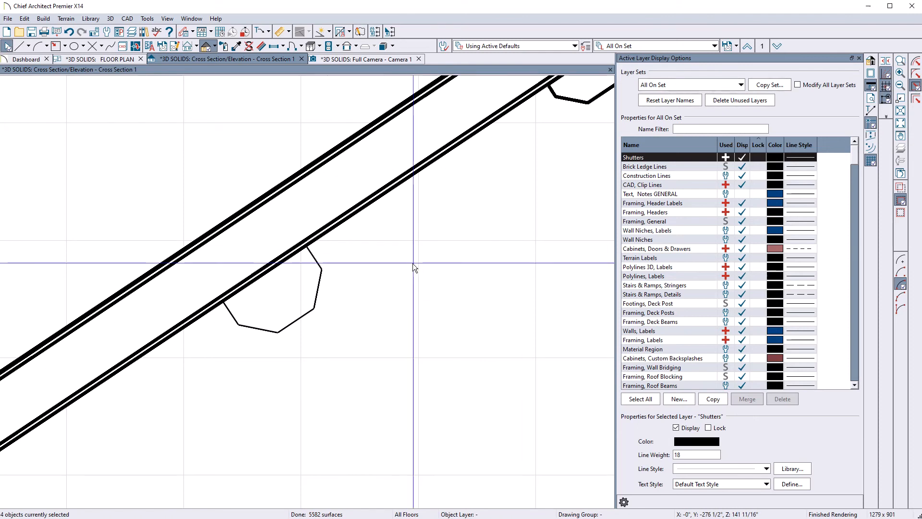
# Delete the section lines outlining the up-slope chamfered solid and the level rectangular solid beside it.
pyautogui.scroll(-4, 376, 358)
pyautogui.scroll(-1, 381, 295)
pyautogui.moveTo(418, 124); pyautogui.dragTo(580, 307)
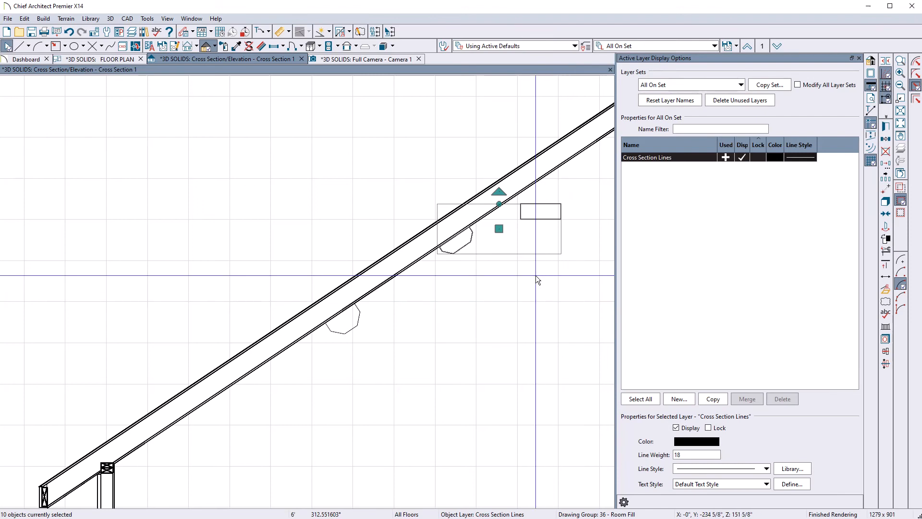
pyautogui.press('Delete')
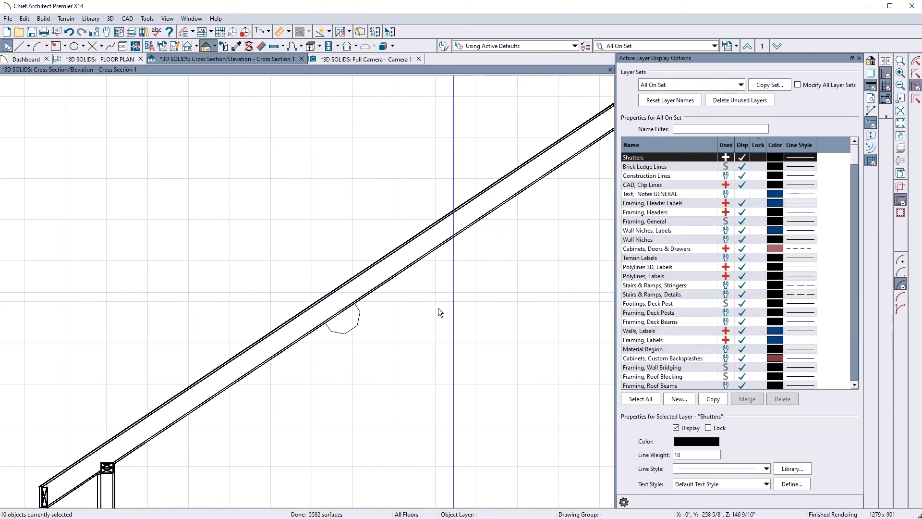
# Inspect the 3D solids in the full camera view, and compare them with the remaining chamfered outline in the cross section.
pyautogui.click(373, 59)
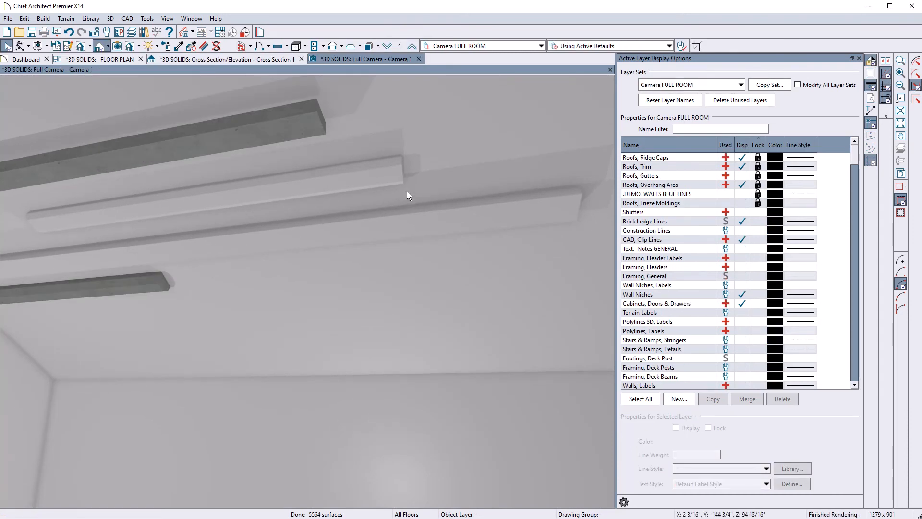
pyautogui.click(234, 60)
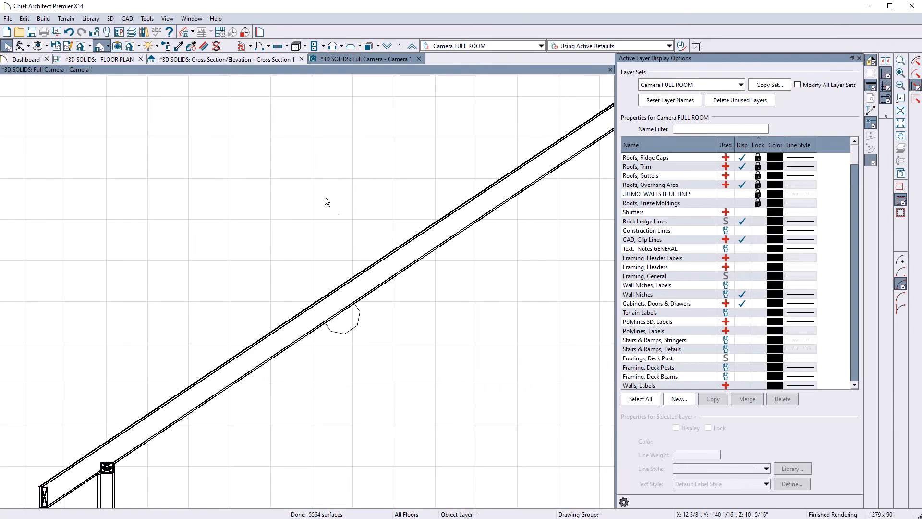
pyautogui.scroll(3, 354, 307)
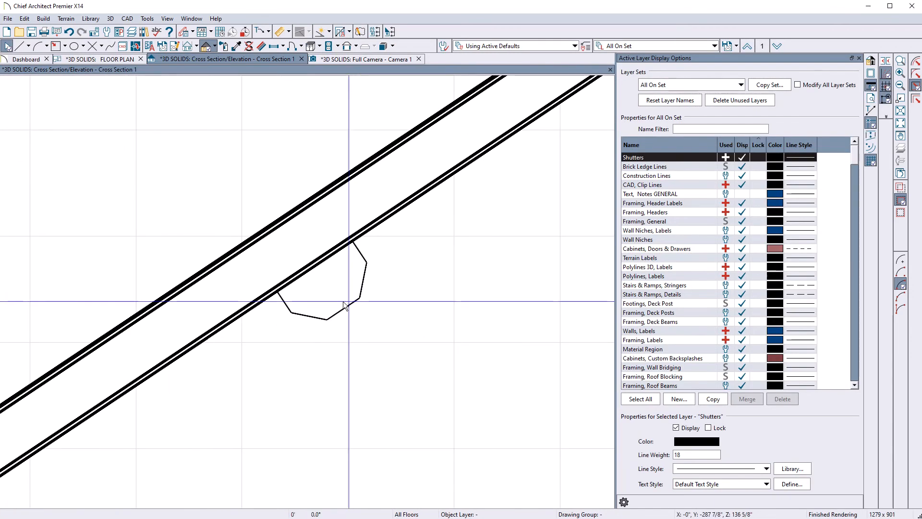
pyautogui.moveTo(243, 216); pyautogui.dragTo(398, 340)
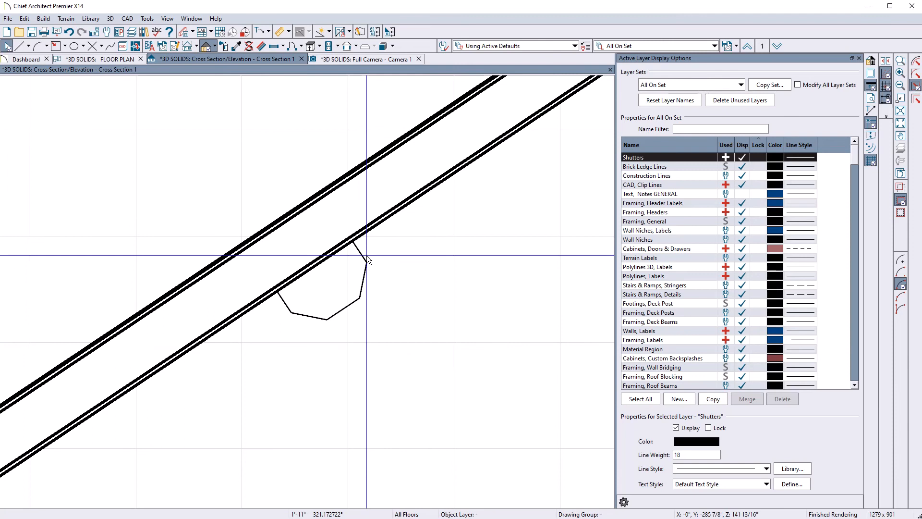
pyautogui.scroll(-3, 413, 223)
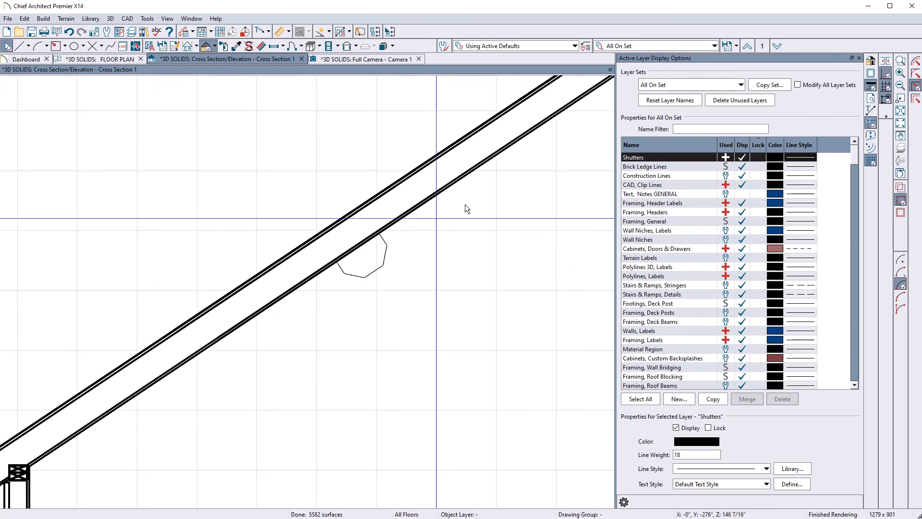
# Reopen the cross section from its section camera in the floor plan to regenerate the section lines.
pyautogui.click(117, 59)
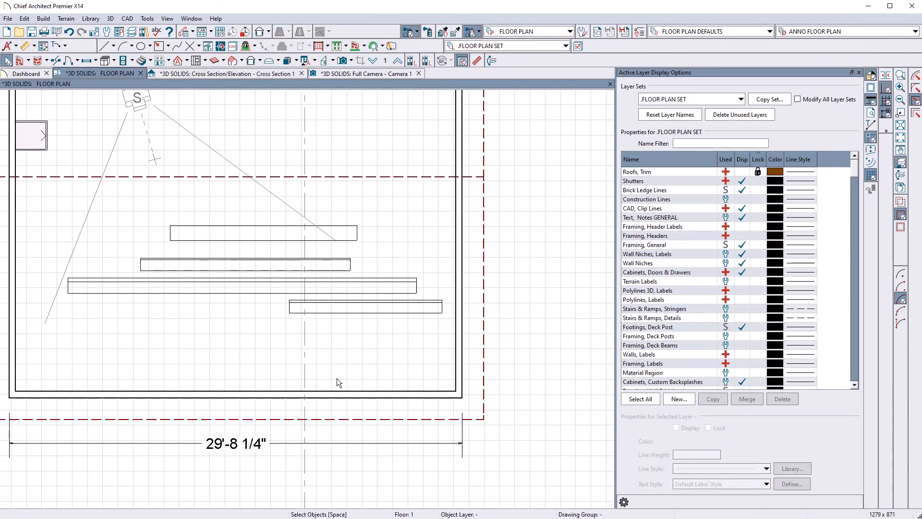
pyautogui.scroll(-2, 322, 379)
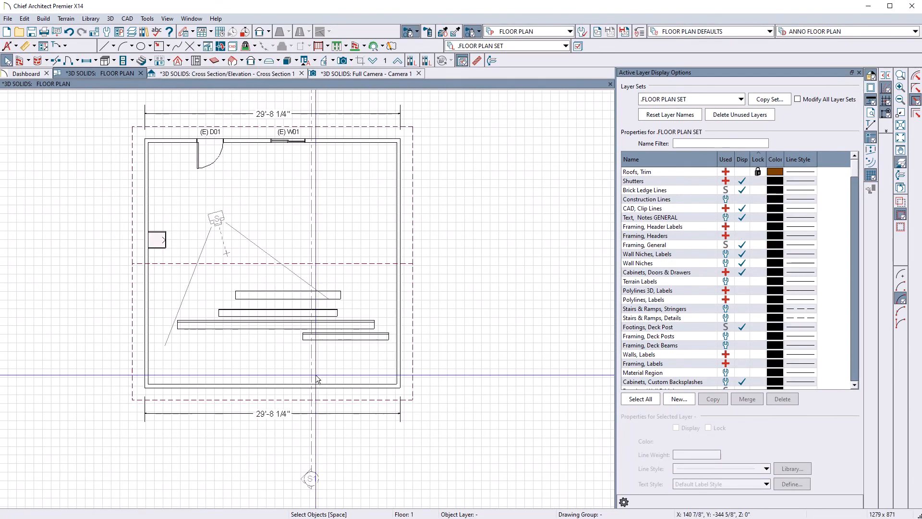
pyautogui.click(311, 478)
pyautogui.doubleClick(315, 479)
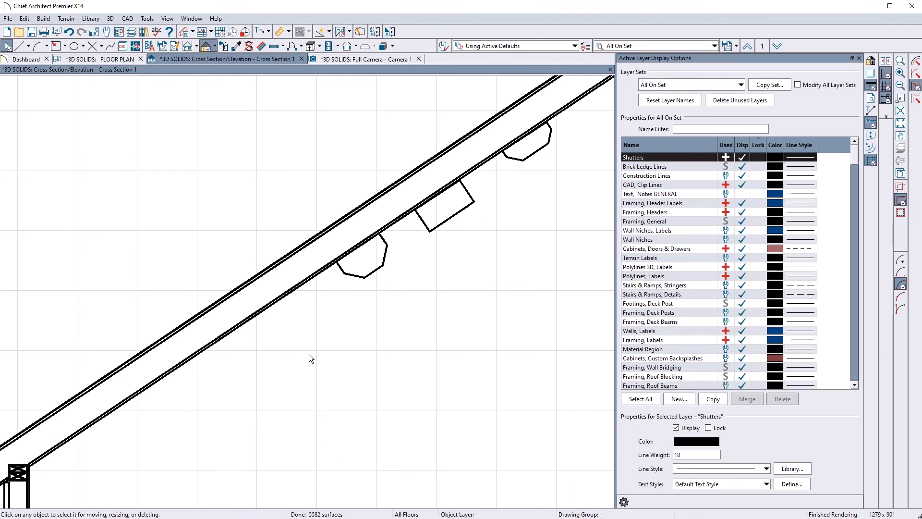
# Examine the section line along the underside of the up-slope chamfered solid.
pyautogui.scroll(-2, 315, 353)
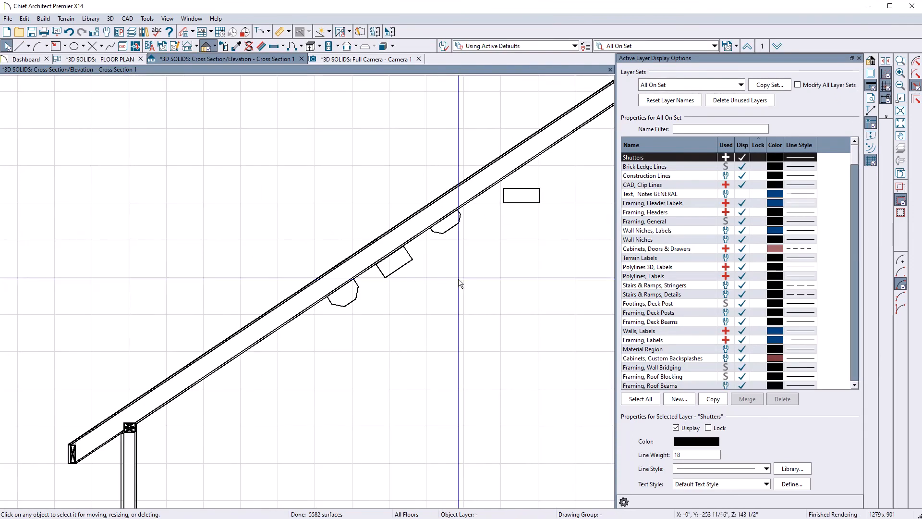
pyautogui.scroll(2, 461, 268)
pyautogui.click(456, 198)
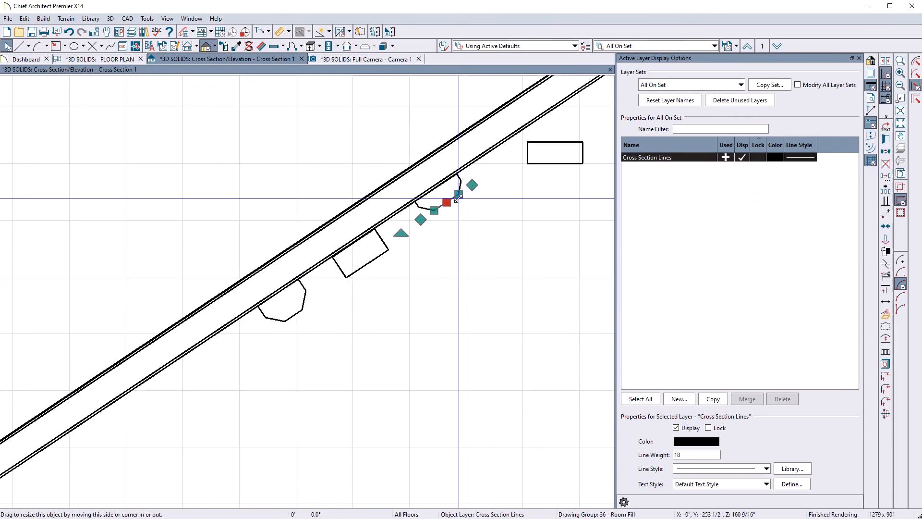
pyautogui.click(483, 204)
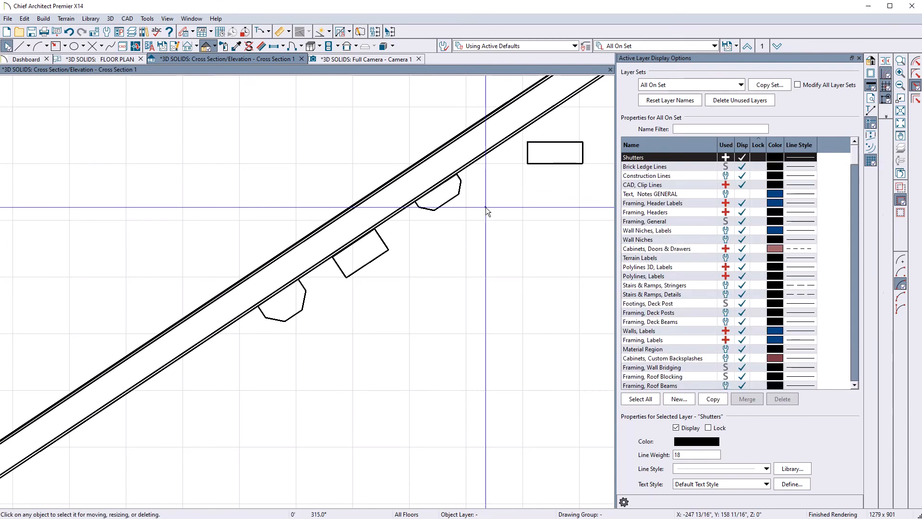
# Delete the section lines along the sides, cut corners and underside of the down-slope chamfered profile one by one.
pyautogui.scroll(2, 298, 312)
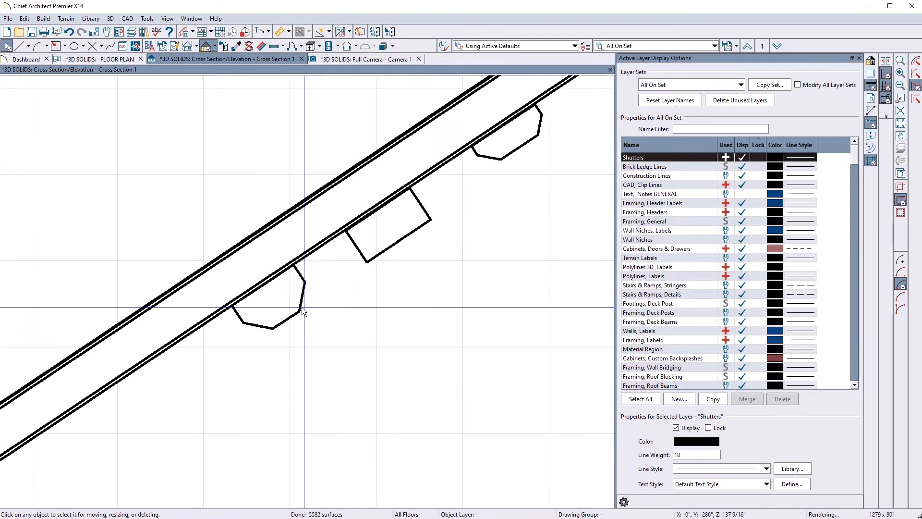
pyautogui.click(291, 313)
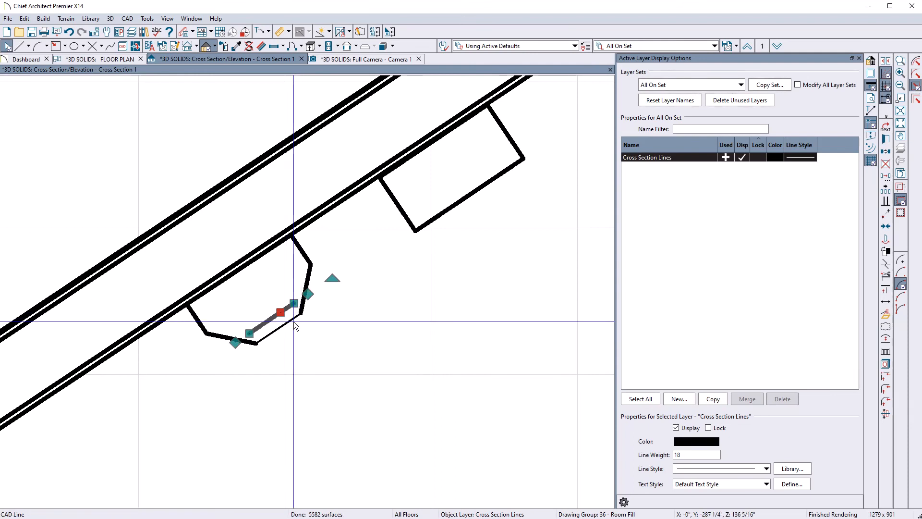
pyautogui.press('Escape')
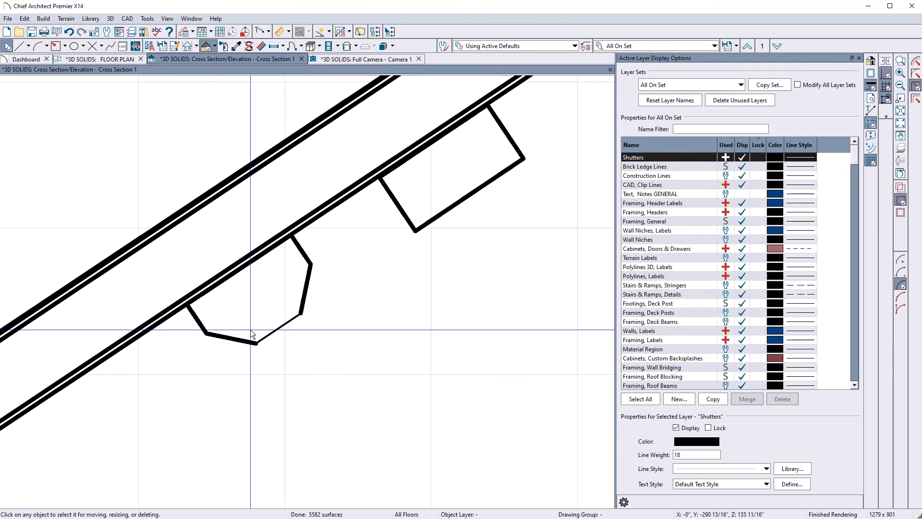
pyautogui.click(248, 338)
pyautogui.press('Delete')
pyautogui.click(305, 296)
pyautogui.press('Delete')
pyautogui.click(308, 259)
pyautogui.press('Delete')
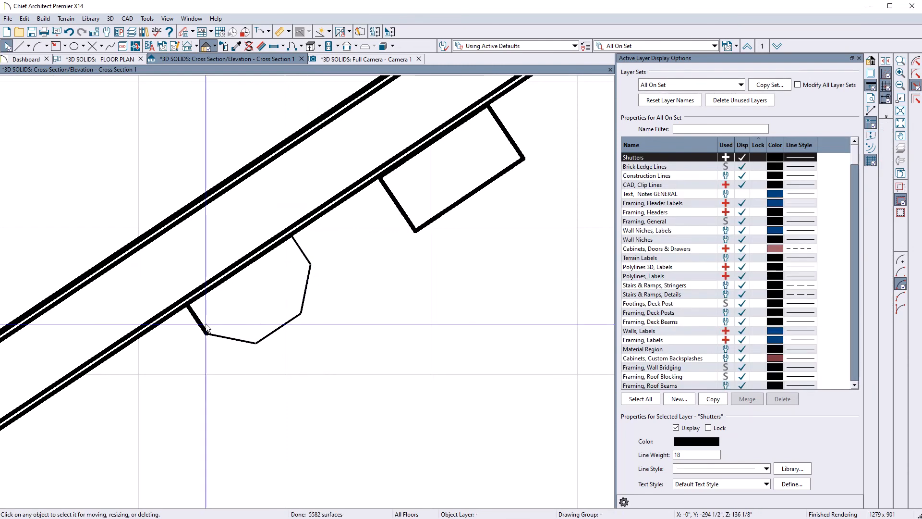
pyautogui.click(200, 325)
pyautogui.press('Delete')
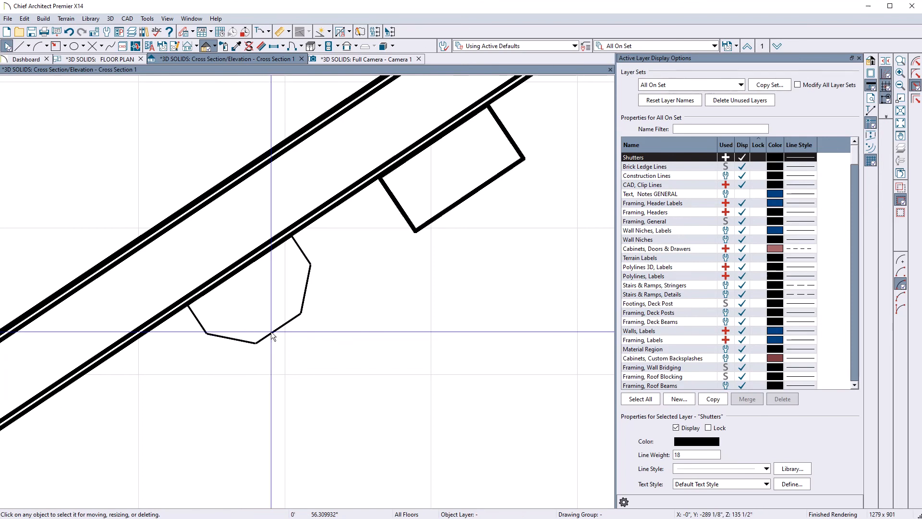
pyautogui.moveTo(178, 222); pyautogui.dragTo(359, 381)
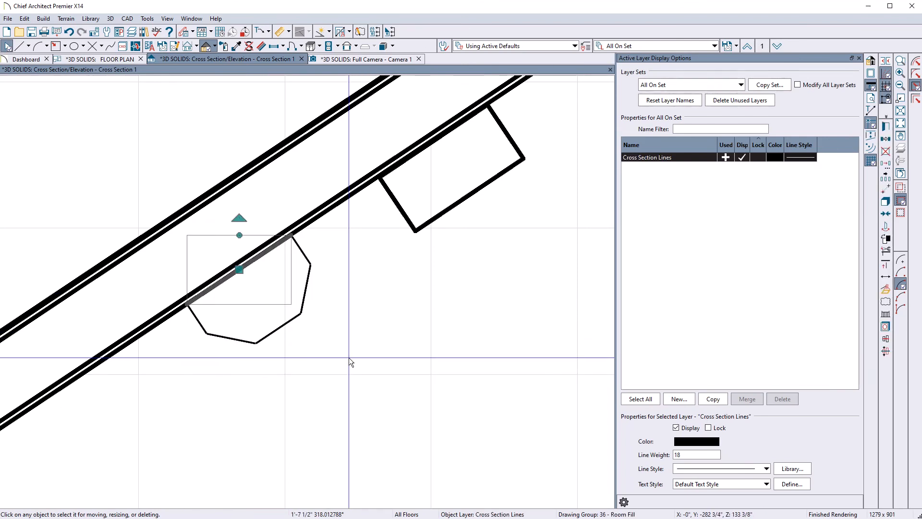
pyautogui.press('Escape')
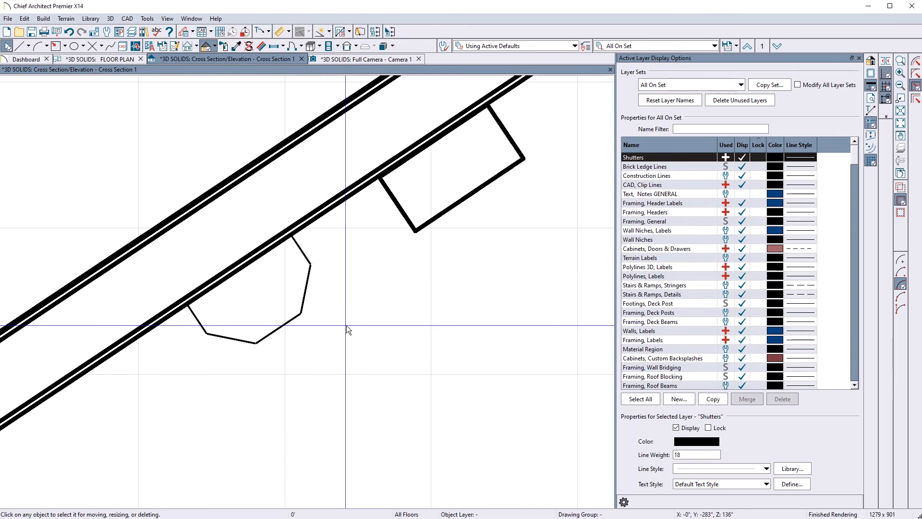
# Compare the section outlines with the beams in the full camera view and return to the cross section.
pyautogui.scroll(-2, 347, 326)
pyautogui.scroll(-3, 274, 340)
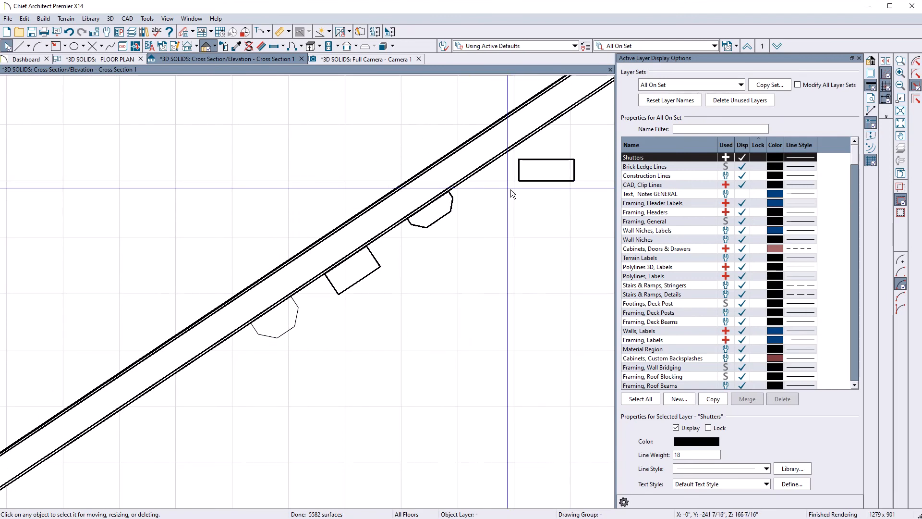
pyautogui.click(374, 59)
pyautogui.scroll(-2, 473, 290)
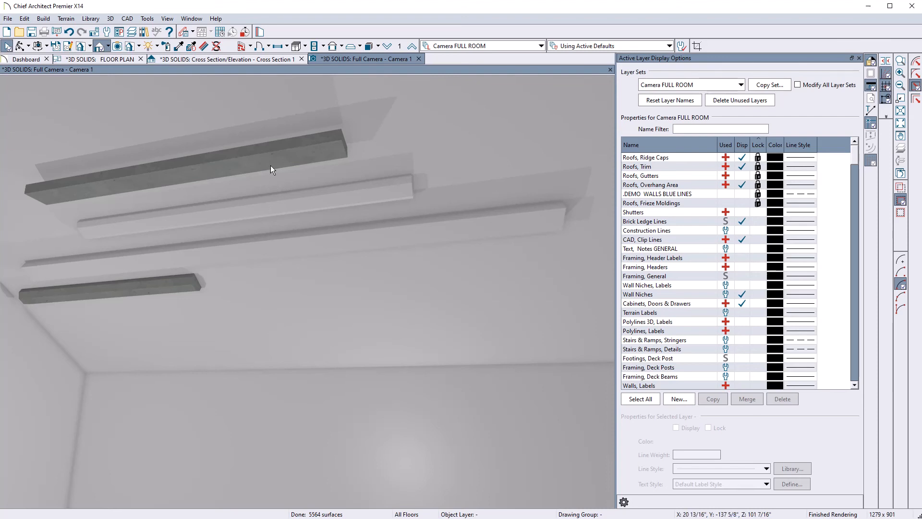
pyautogui.click(243, 59)
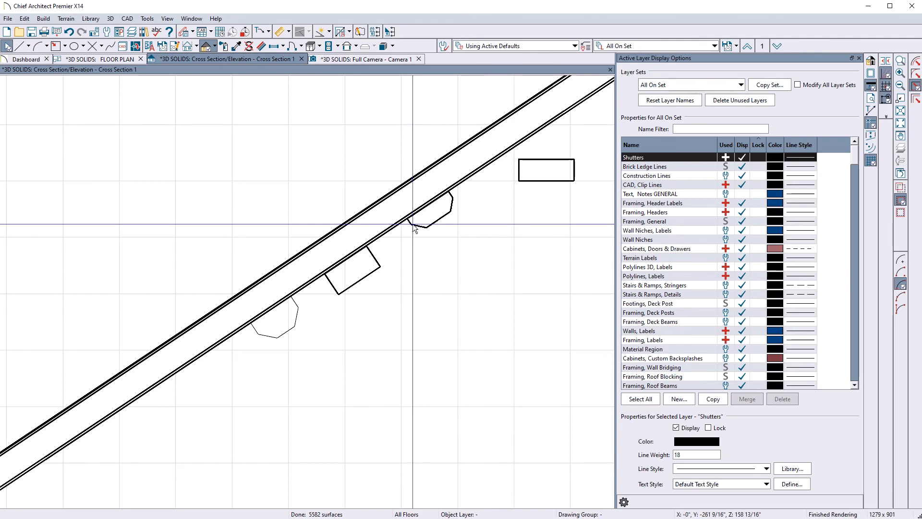
# Draw a rectangular 3D solid about 10 1/8" wide and 7 3/16" high under the eave, against the exterior wall.
pyautogui.scroll(-1, 514, 252)
pyautogui.scroll(-1, 514, 252)
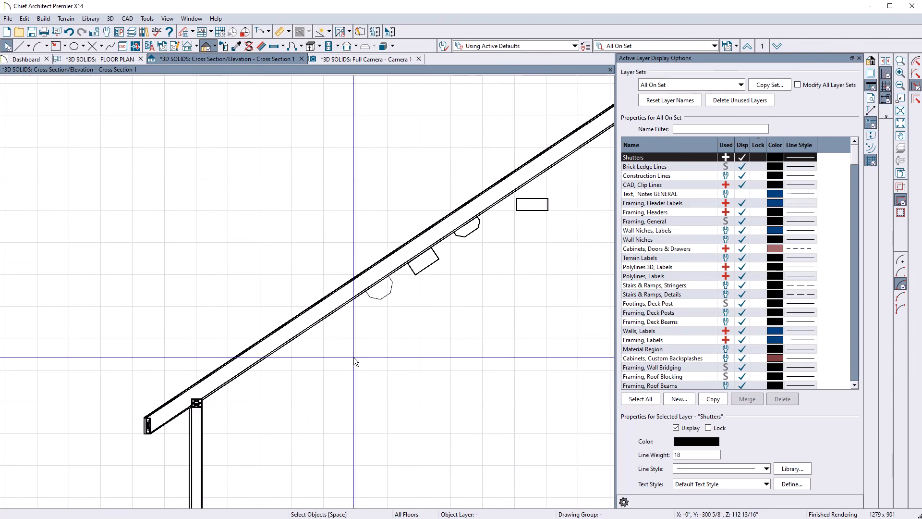
pyautogui.scroll(1, 354, 356)
pyautogui.scroll(3, 127, 436)
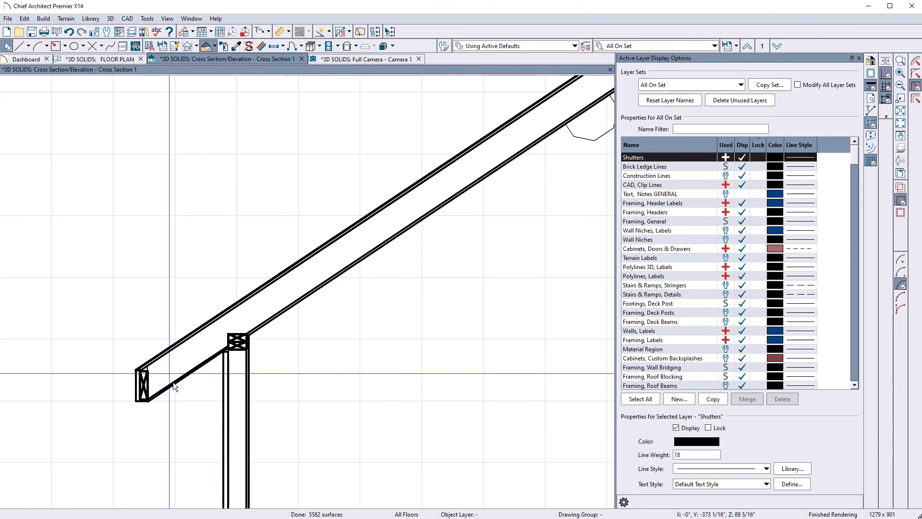
pyautogui.click(383, 46)
pyautogui.moveTo(170, 388); pyautogui.dragTo(222, 424)
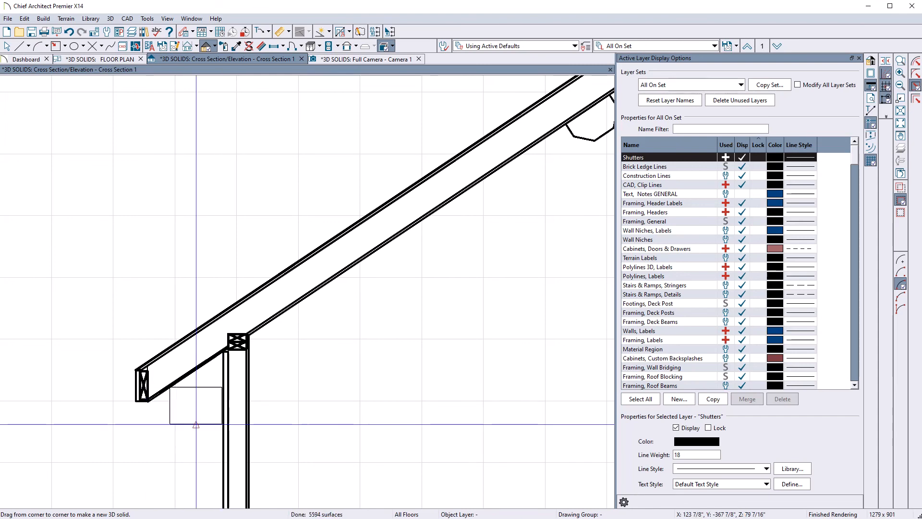
# Set the depth of the solid under the eave to 120 inches.
pyautogui.doubleClick(197, 423)
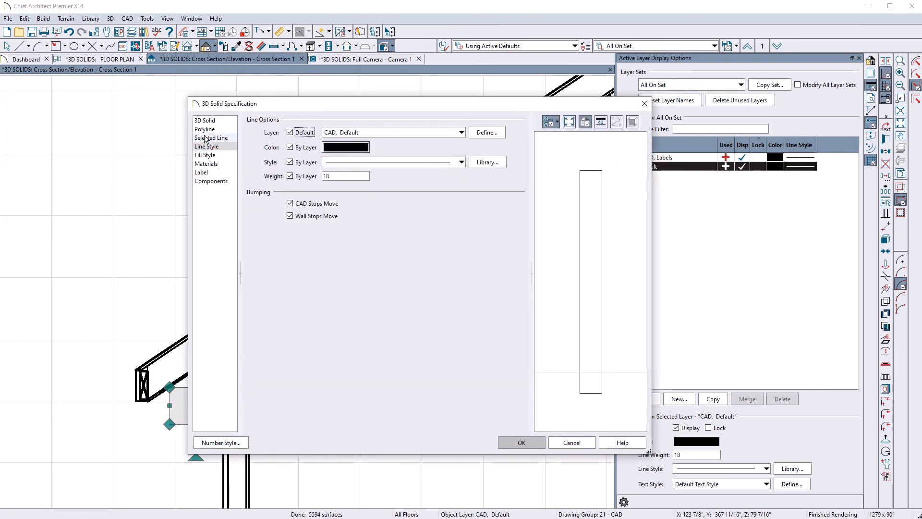
pyautogui.click(214, 121)
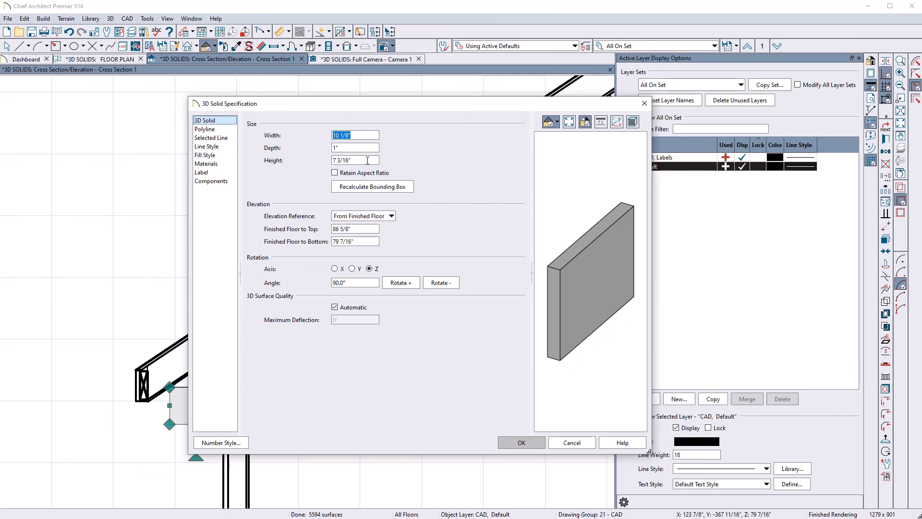
pyautogui.write('120')
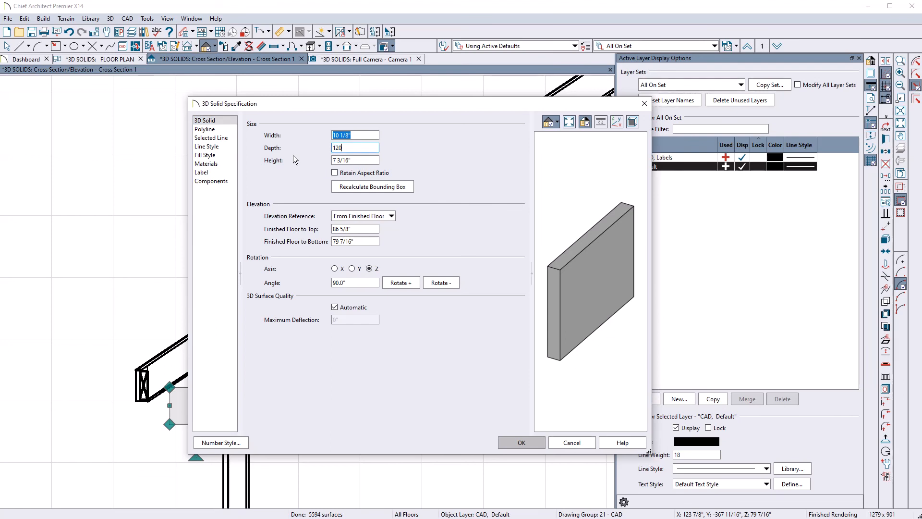
pyautogui.click(533, 443)
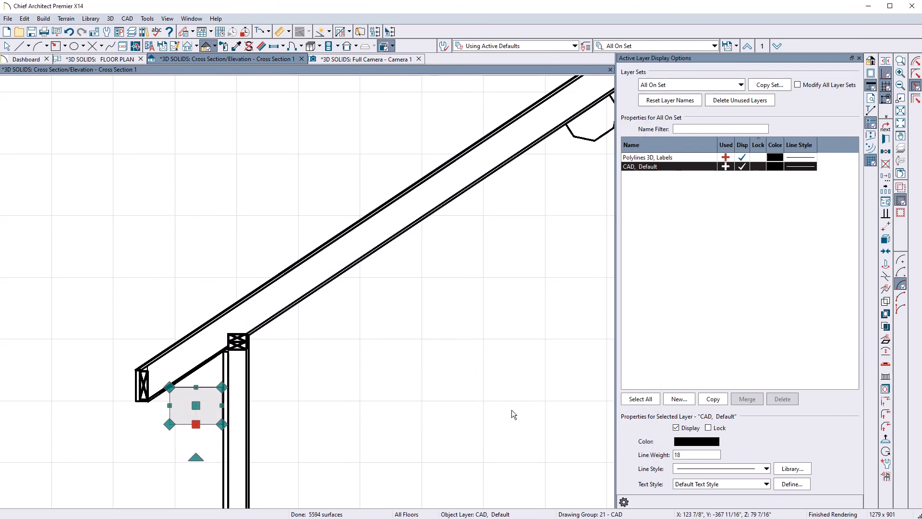
# Create a perspective full overview from the floor plan and orbit it to face the gable end.
pyautogui.click(116, 60)
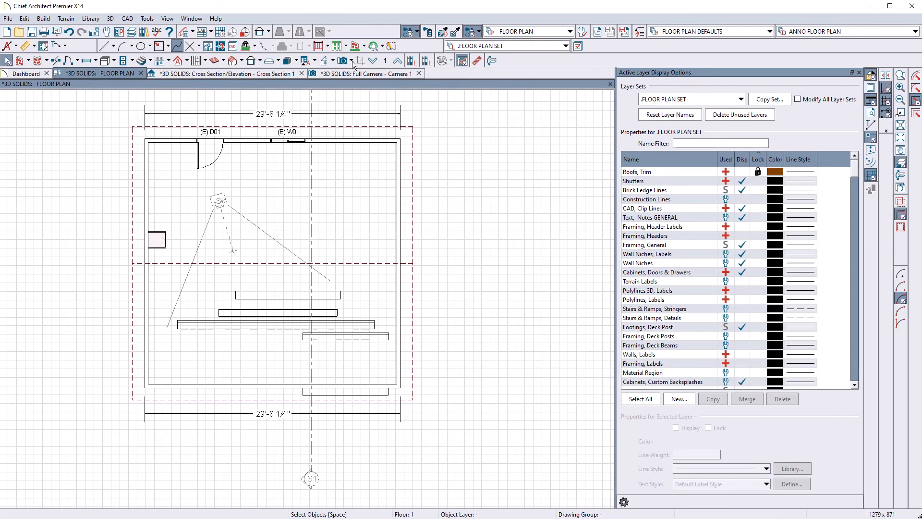
pyautogui.click(353, 61)
pyautogui.click(354, 89)
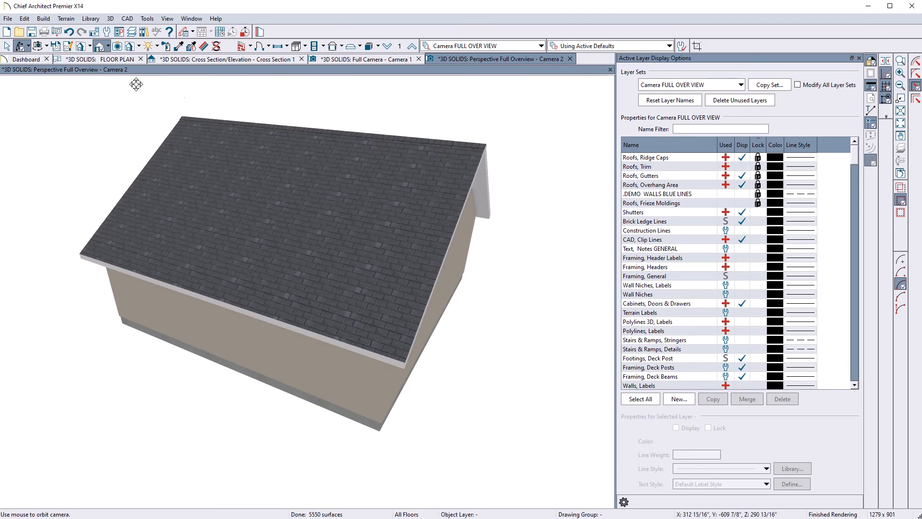
pyautogui.click(20, 48)
pyautogui.moveTo(335, 307); pyautogui.dragTo(268, 301)
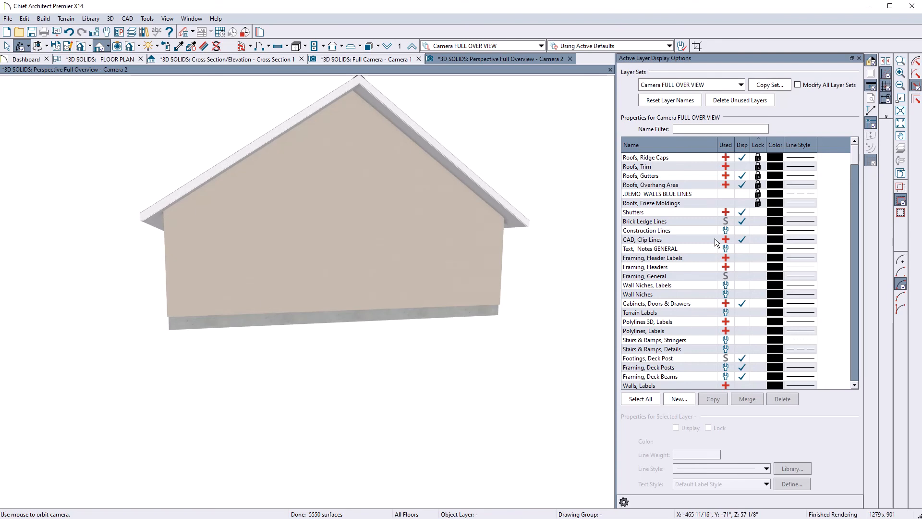
# Turn on display of the "CAD, Default" layer in the overview and examine the solid under the eave.
pyautogui.click(687, 144)
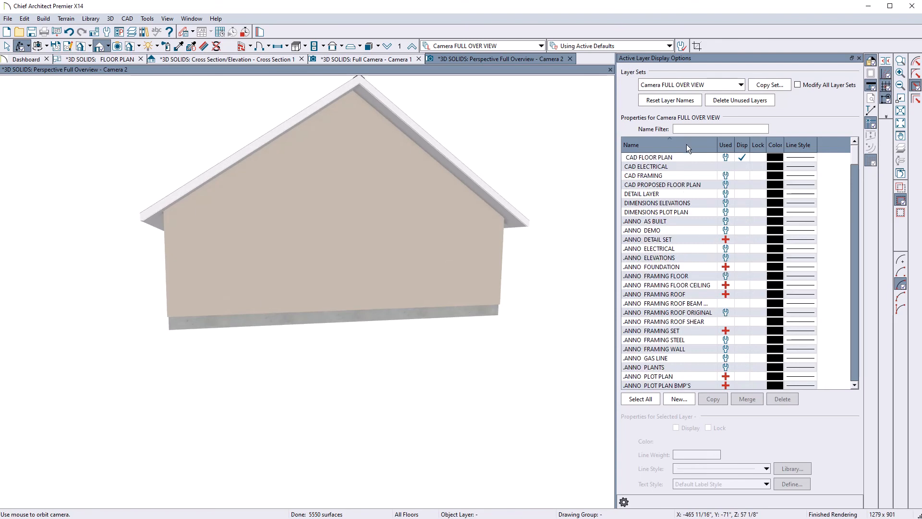
pyautogui.scroll(-20, 705, 262)
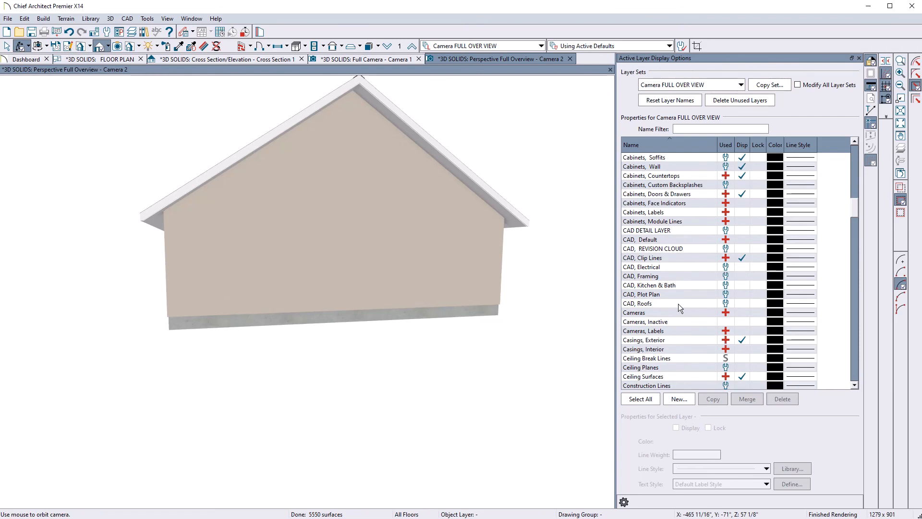
pyautogui.click(743, 242)
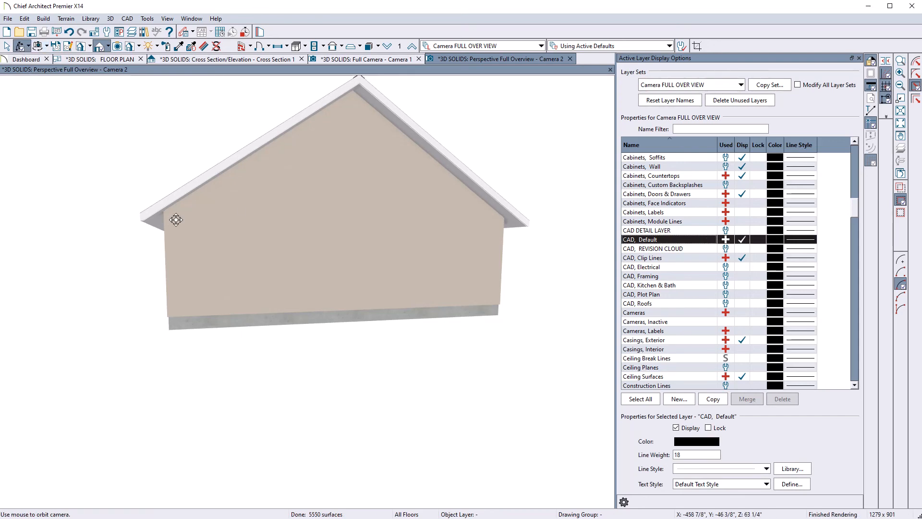
pyautogui.moveTo(201, 257); pyautogui.dragTo(542, 243)
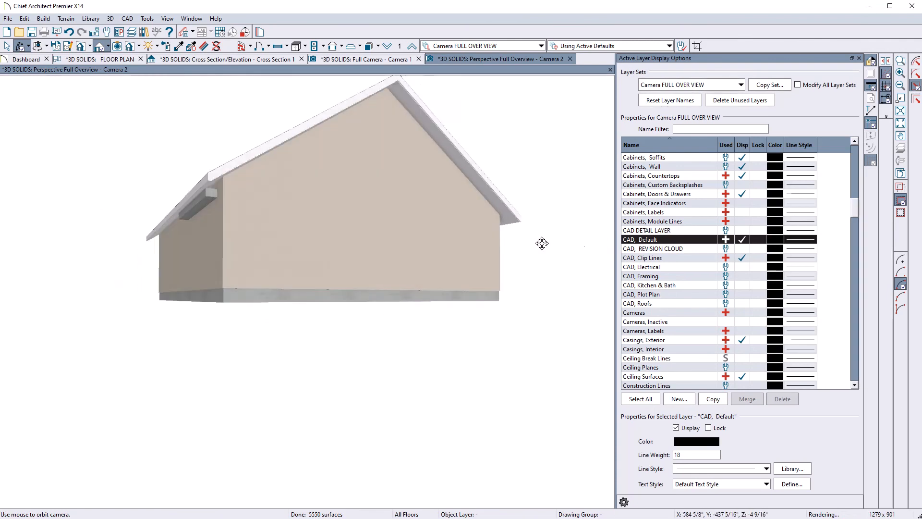
pyautogui.scroll(5, 175, 188)
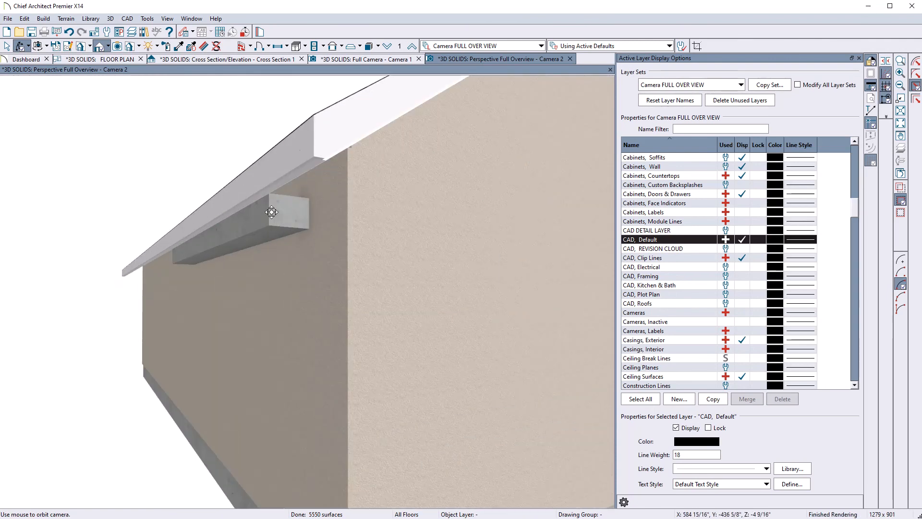
# Return to the cross section and lock the Cross Section Lines layer using the line over the eave solid's top edge.
pyautogui.click(265, 60)
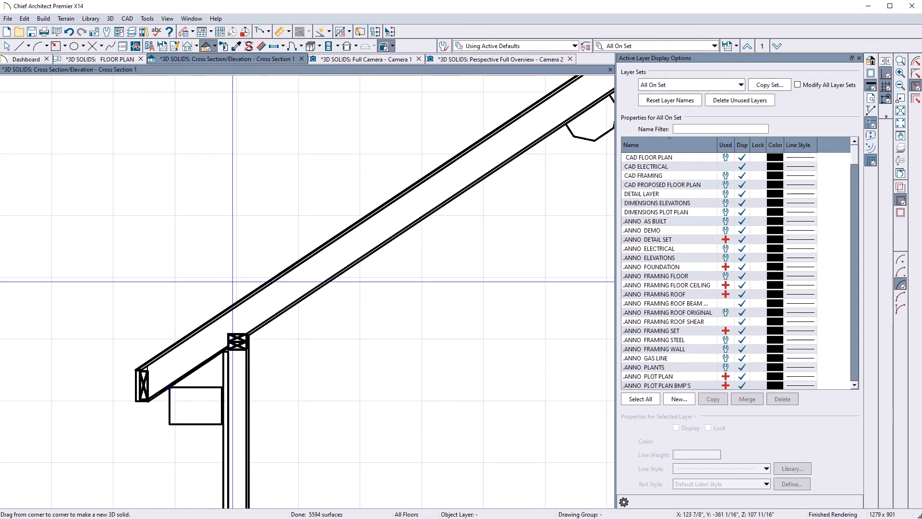
pyautogui.click(7, 46)
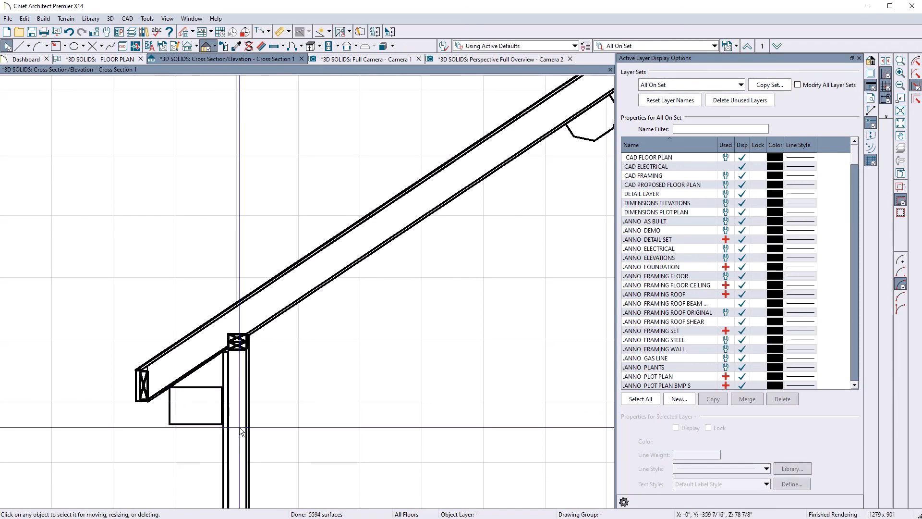
pyautogui.click(207, 387)
pyautogui.scroll(-1, 200, 355)
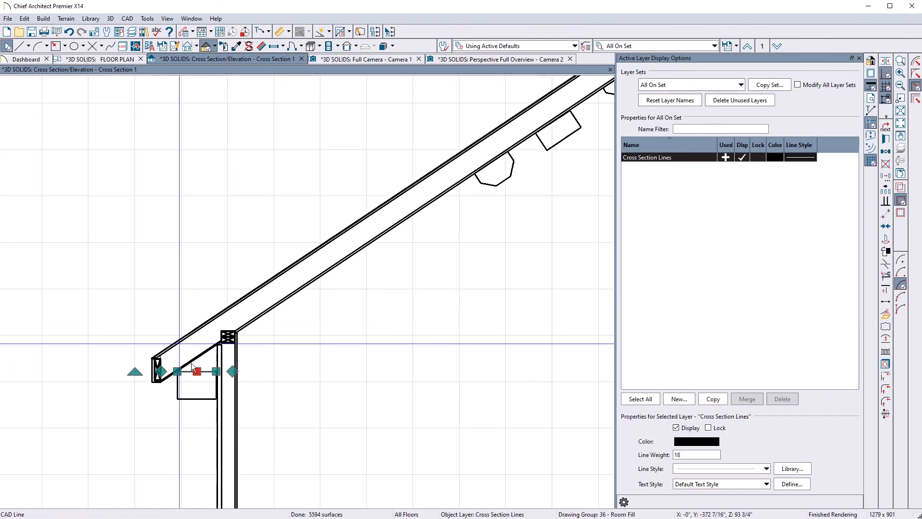
pyautogui.click(759, 158)
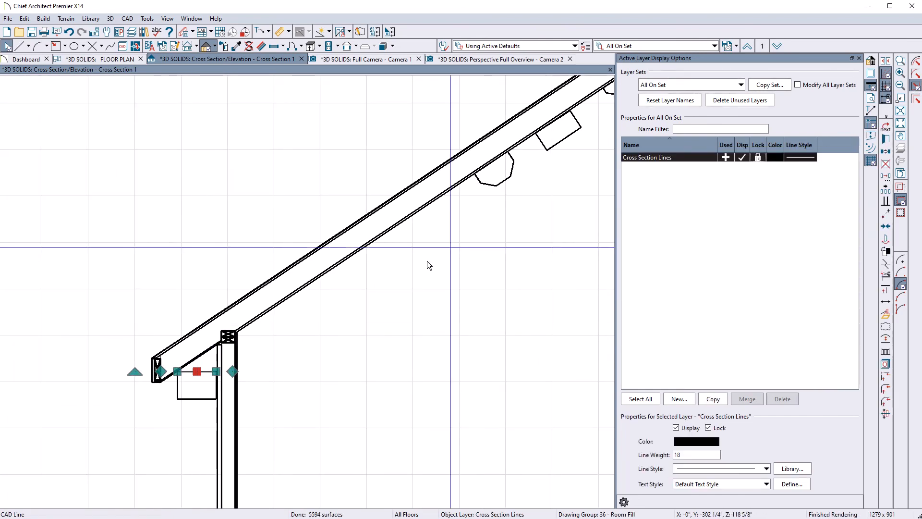
pyautogui.click(228, 300)
pyautogui.scroll(2, 189, 432)
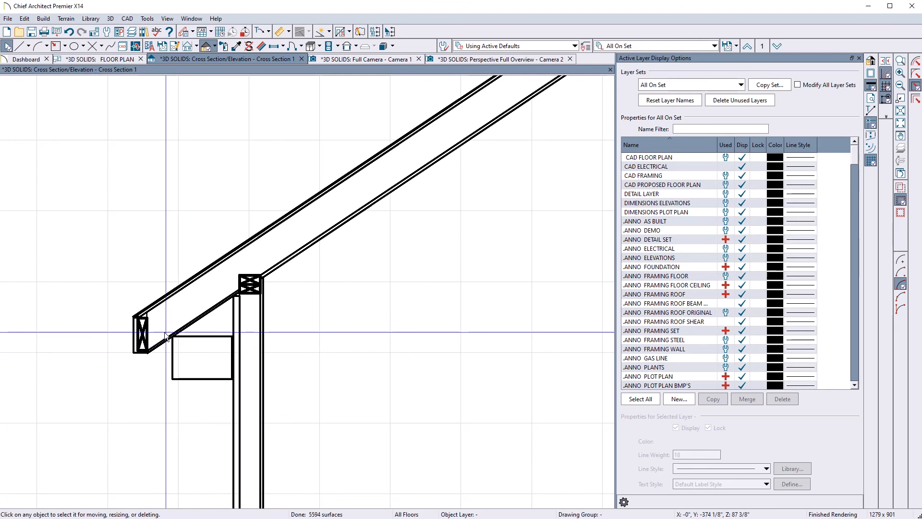